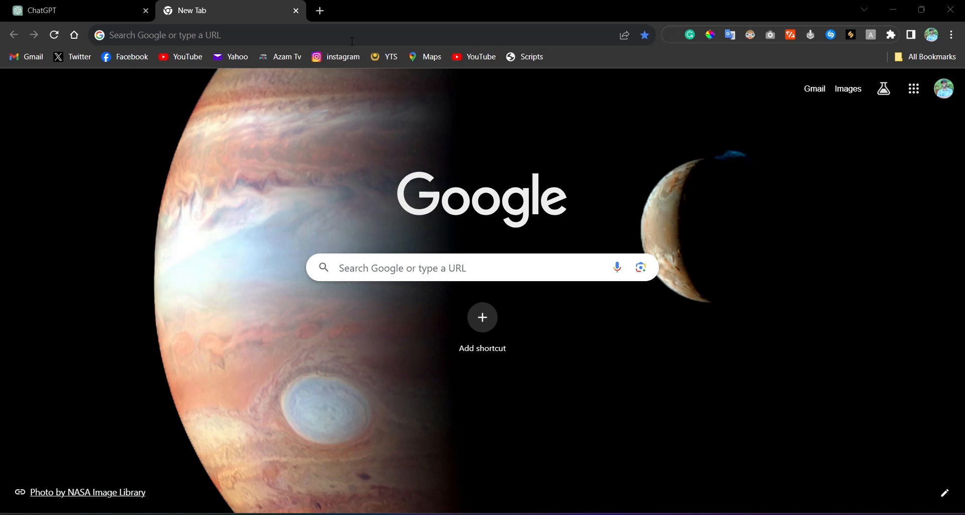
{"action": "left_click", "coordinate": [352, 41]}
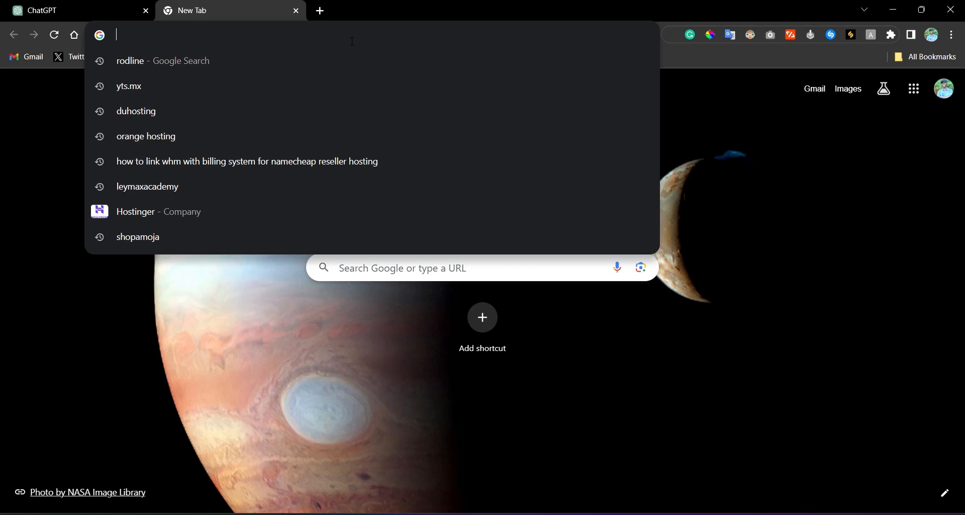
{"action": "type", "text": "o"}
{"action": "key", "text": "Return"}
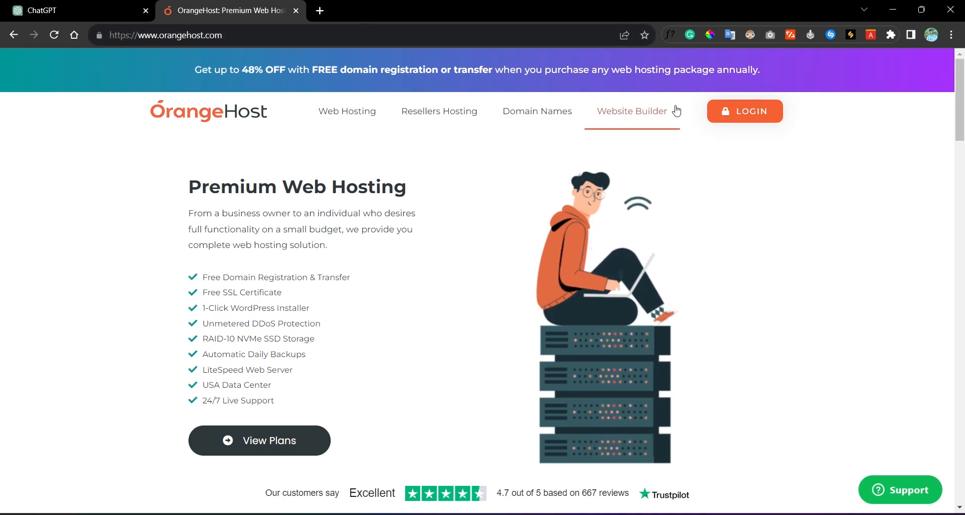
Log in to the OrangeHost client area with the Google account.
{"action": "left_click", "coordinate": [746, 117]}
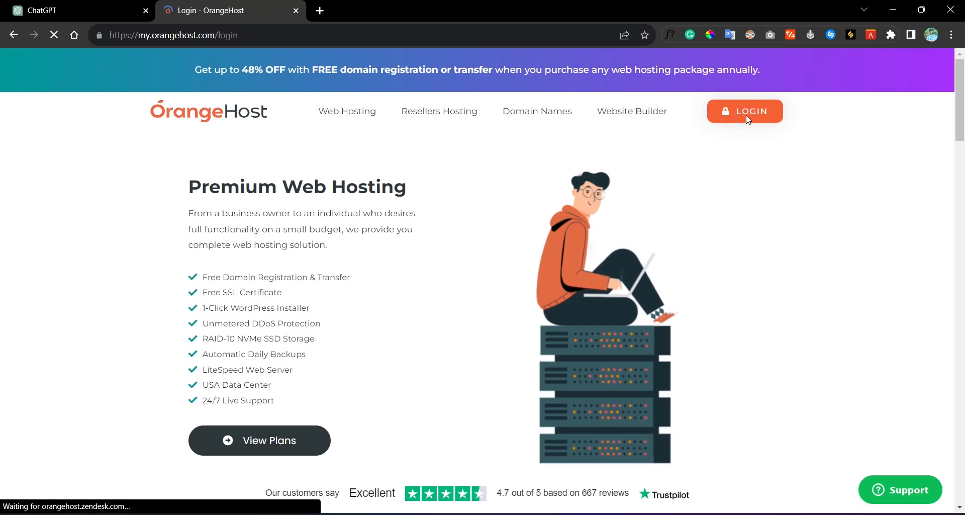
{"action": "left_click", "coordinate": [491, 447]}
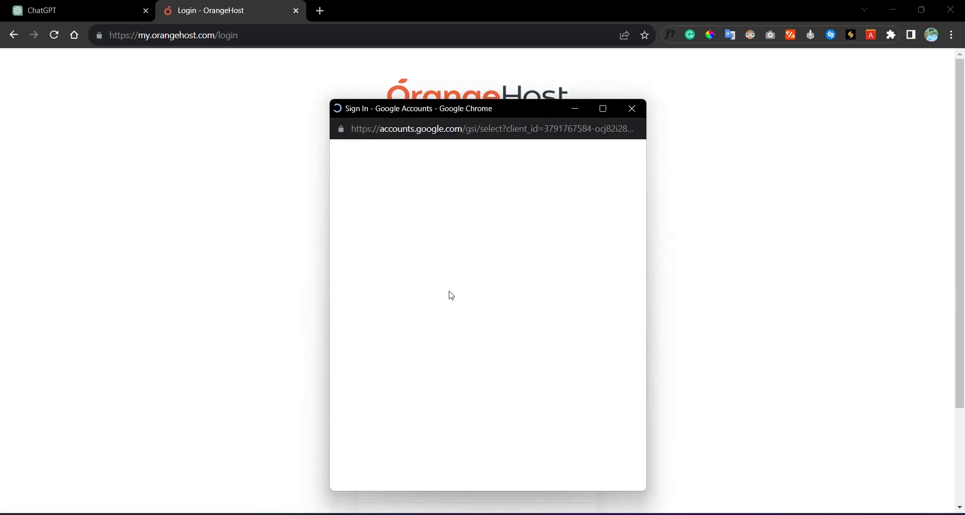
{"action": "left_click", "coordinate": [508, 265]}
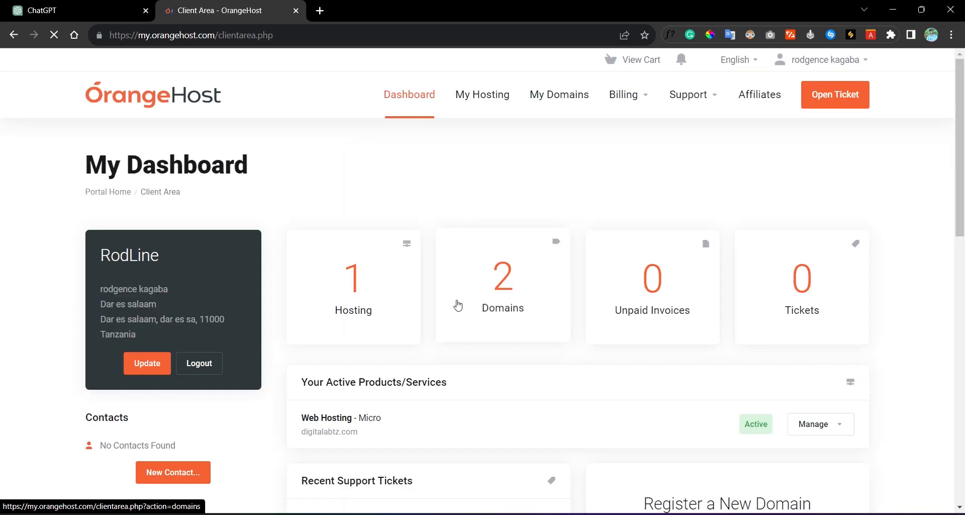
Open cPanel for the Web Hosting - Micro service of digitalabtz.com.
{"action": "left_click", "coordinate": [352, 298]}
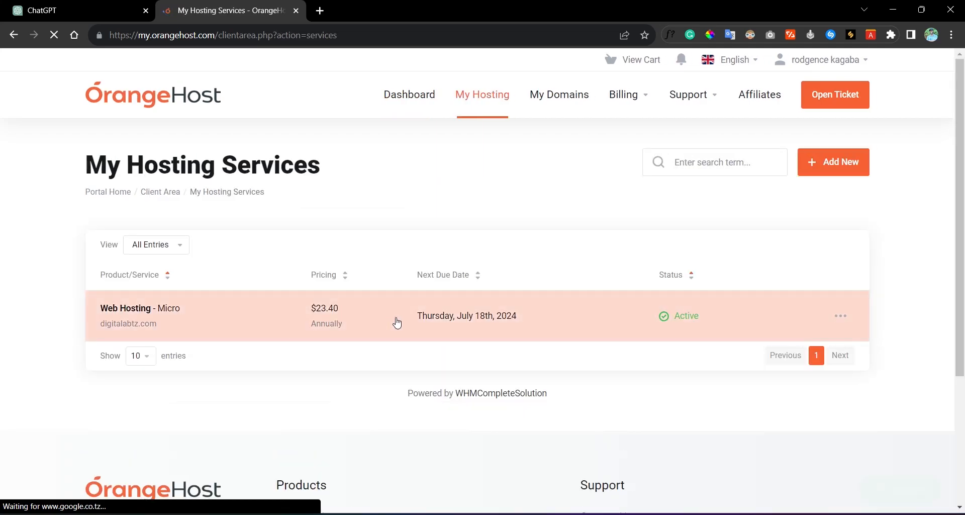
{"action": "left_click", "coordinate": [395, 317]}
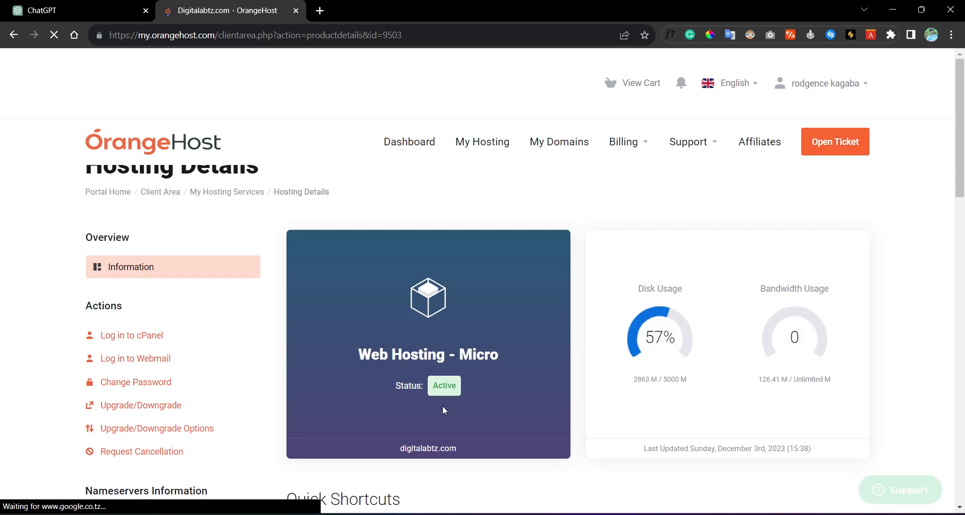
{"action": "left_click", "coordinate": [153, 344]}
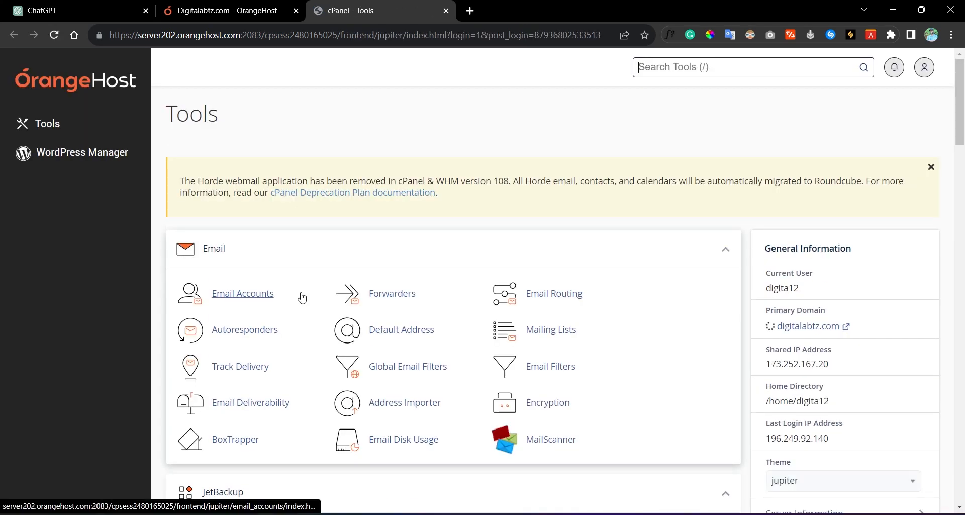
Look over the Email, JetBackup and Billing & Support tools on the cPanel start page.
{"action": "scroll", "coordinate": [302, 298], "scroll_direction": "down", "scroll_amount": 1}
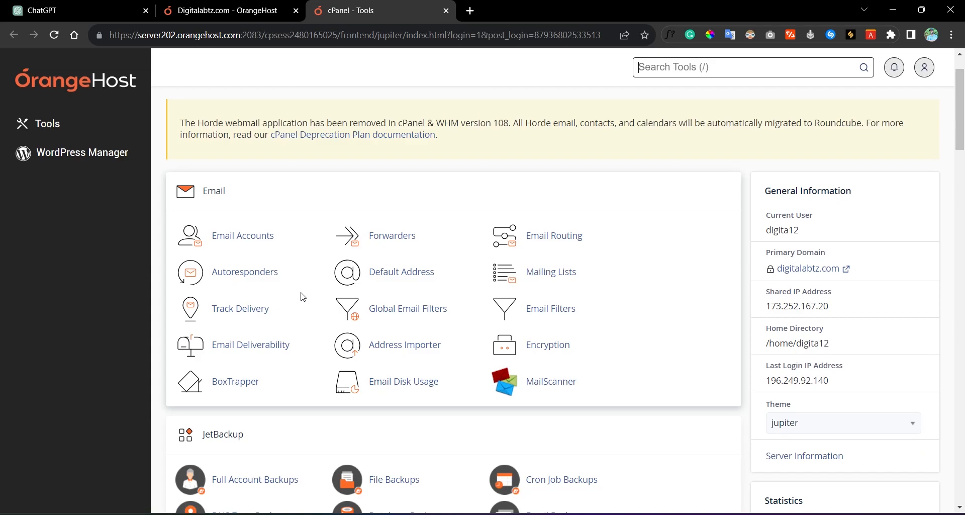
{"action": "scroll", "coordinate": [302, 296], "scroll_direction": "down", "scroll_amount": 2}
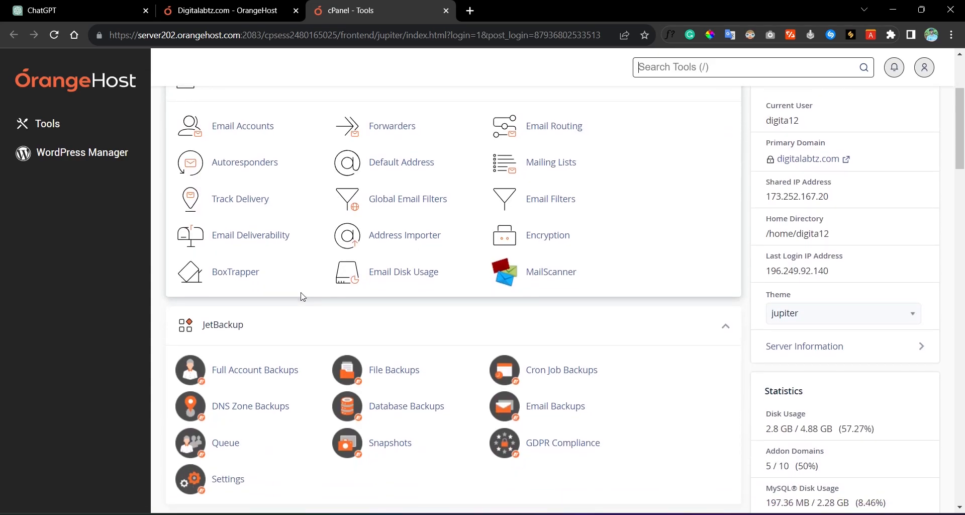
{"action": "scroll", "coordinate": [302, 296], "scroll_direction": "down", "scroll_amount": 1}
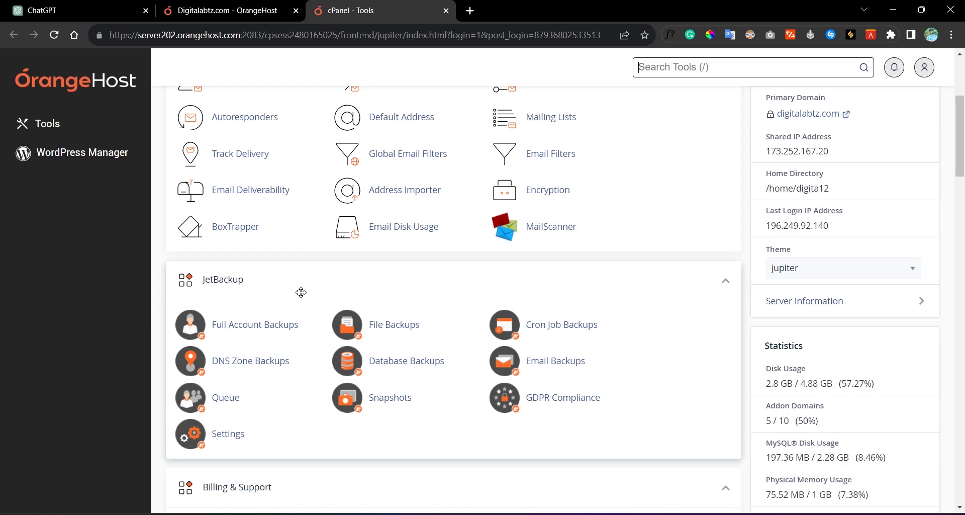
{"action": "scroll", "coordinate": [301, 292], "scroll_direction": "down", "scroll_amount": 1}
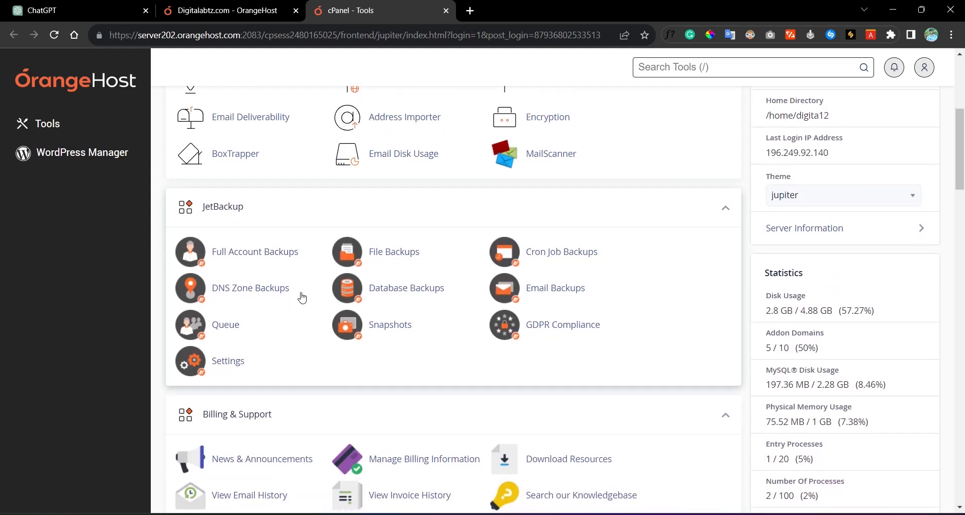
{"action": "scroll", "coordinate": [300, 292], "scroll_direction": "up", "scroll_amount": 3}
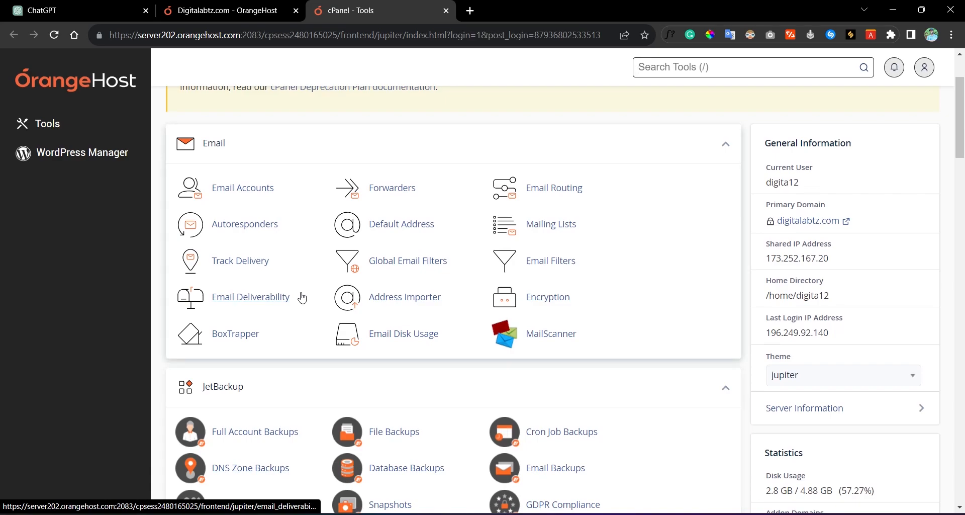
{"action": "scroll", "coordinate": [302, 296], "scroll_direction": "up", "scroll_amount": 2}
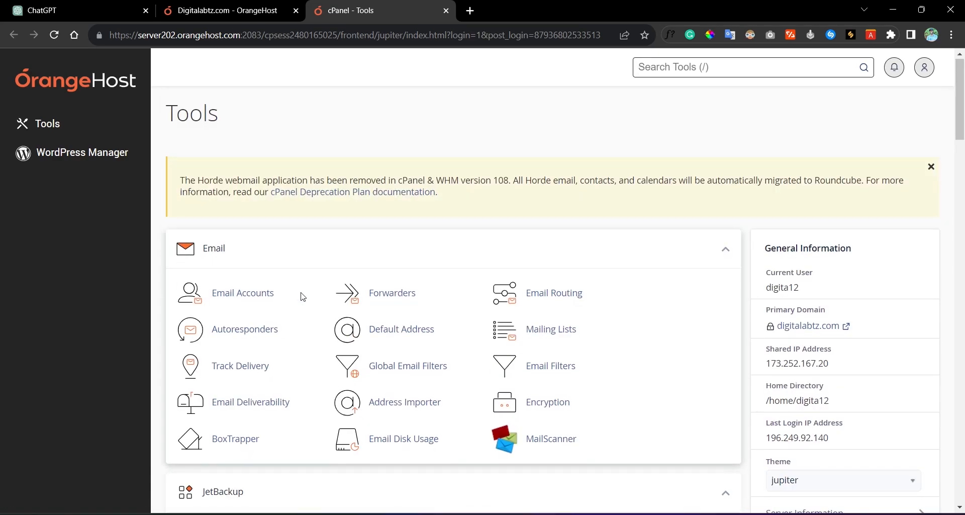
Find the Domains section among the cPanel tools and open the Domains manager.
{"action": "scroll", "coordinate": [302, 296], "scroll_direction": "down", "scroll_amount": 1}
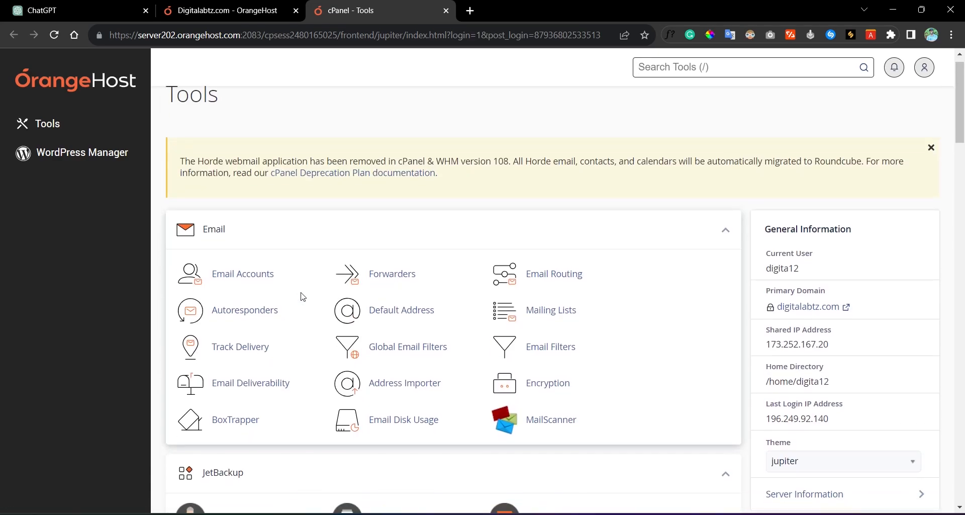
{"action": "scroll", "coordinate": [302, 296], "scroll_direction": "down", "scroll_amount": 5}
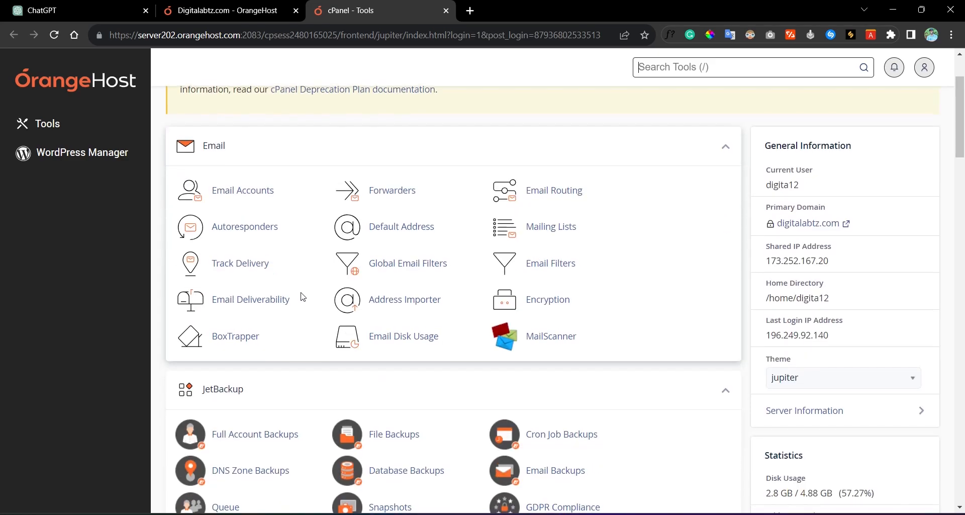
{"action": "scroll", "coordinate": [301, 293], "scroll_direction": "down", "scroll_amount": 2}
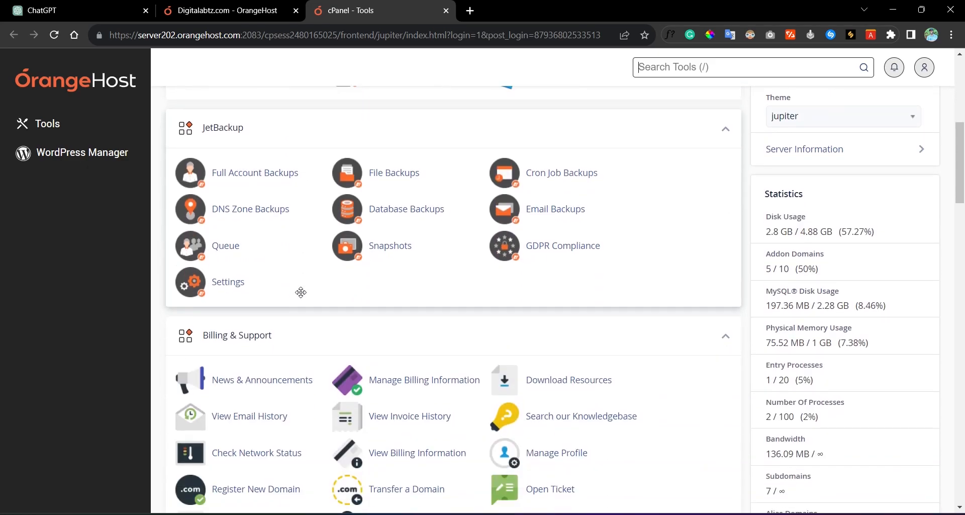
{"action": "scroll", "coordinate": [301, 295], "scroll_direction": "down", "scroll_amount": 4}
{"action": "scroll", "coordinate": [301, 295], "scroll_direction": "down", "scroll_amount": 8}
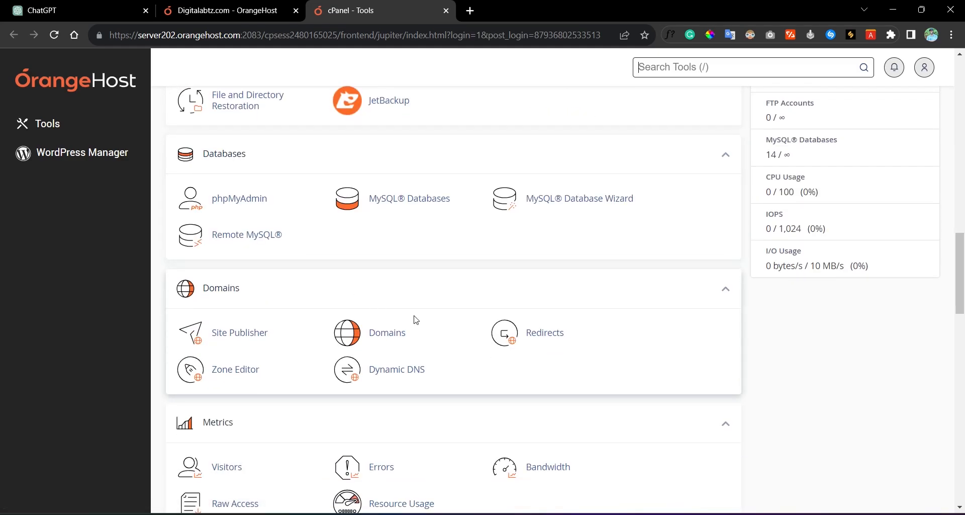
{"action": "scroll", "coordinate": [424, 320], "scroll_direction": "up", "scroll_amount": 5}
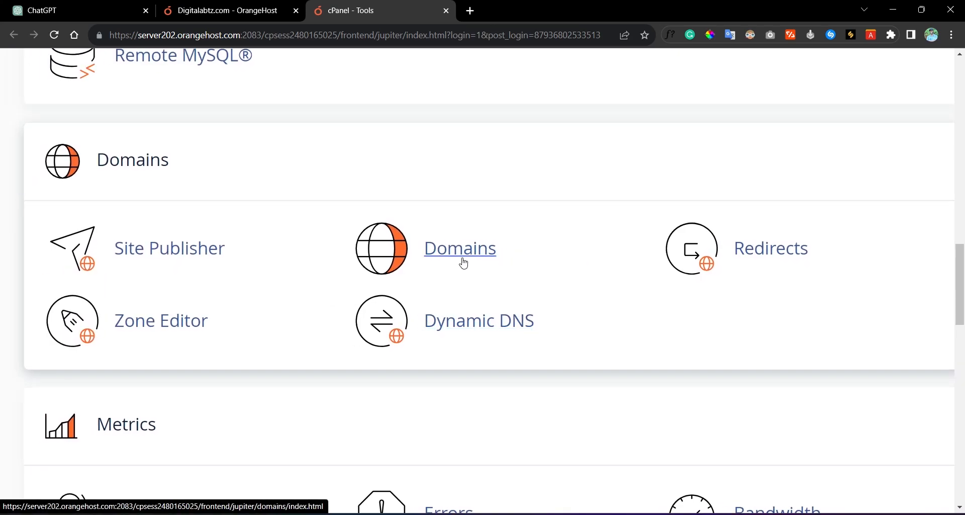
{"action": "left_click", "coordinate": [499, 258]}
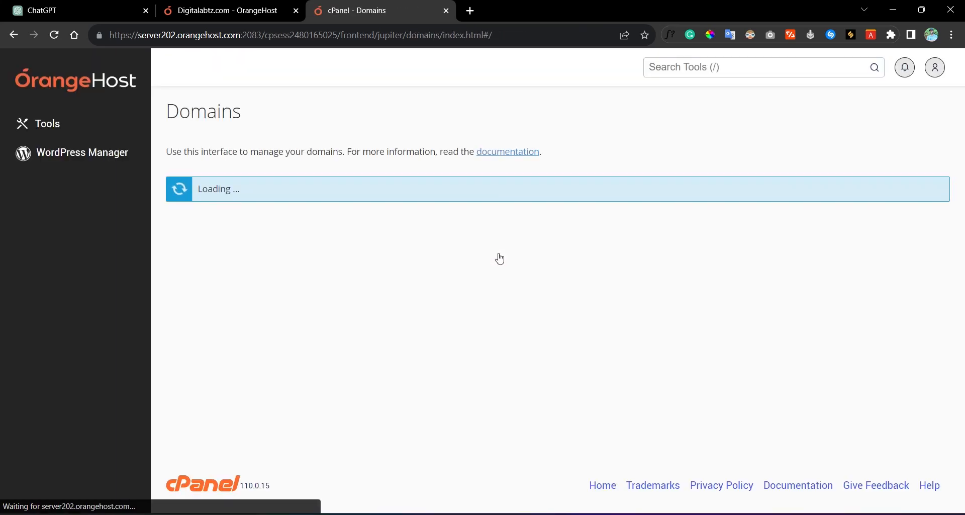
Start a new domain and enter support.rodline.co.tz as its name, accepting the suggestion that uses it exactly as entered.
{"action": "scroll", "coordinate": [324, 344], "scroll_direction": "down", "scroll_amount": 2}
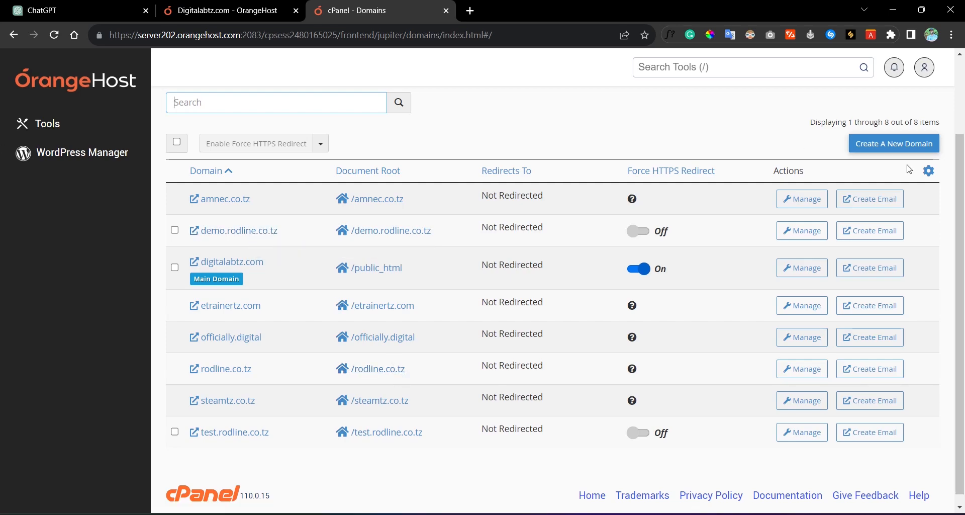
{"action": "left_click", "coordinate": [892, 144]}
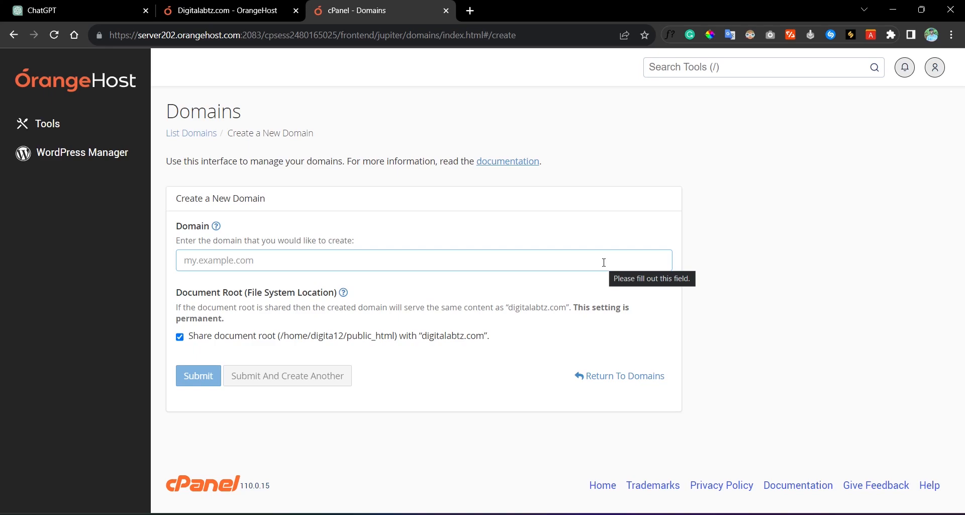
{"action": "type", "text": "support."}
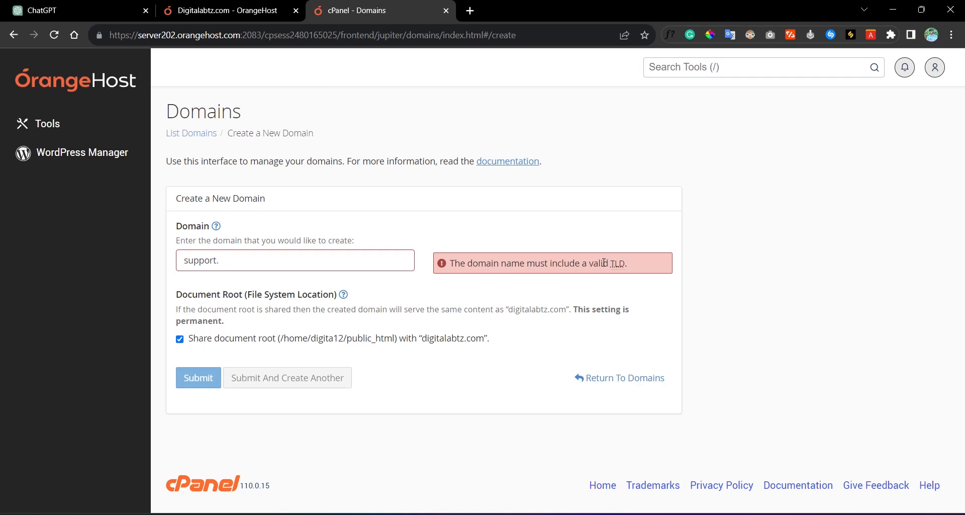
{"action": "type", "text": "rodline"}
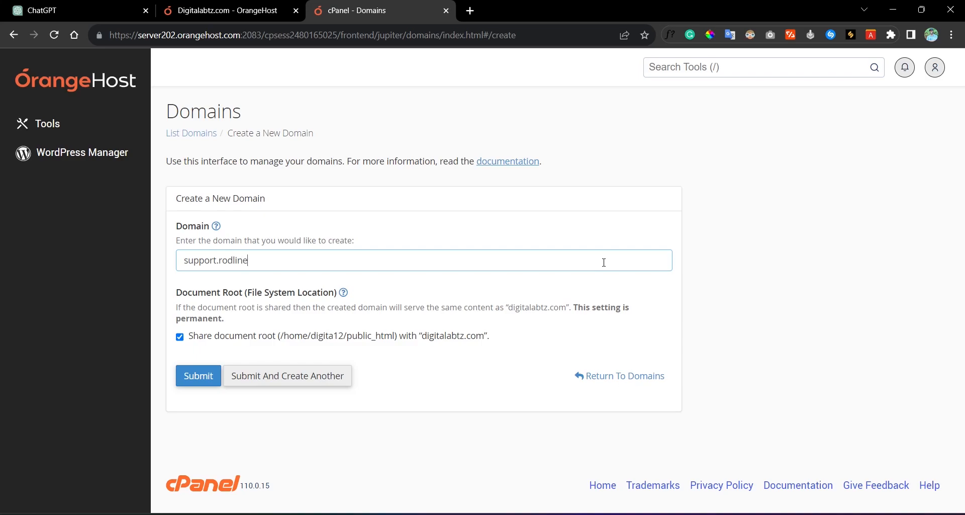
{"action": "type", "text": ".co."}
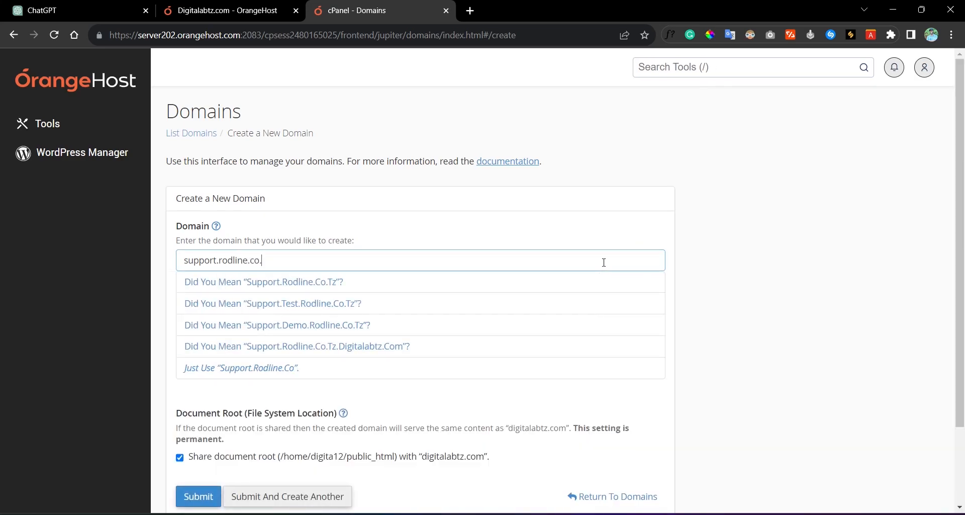
{"action": "type", "text": "tz"}
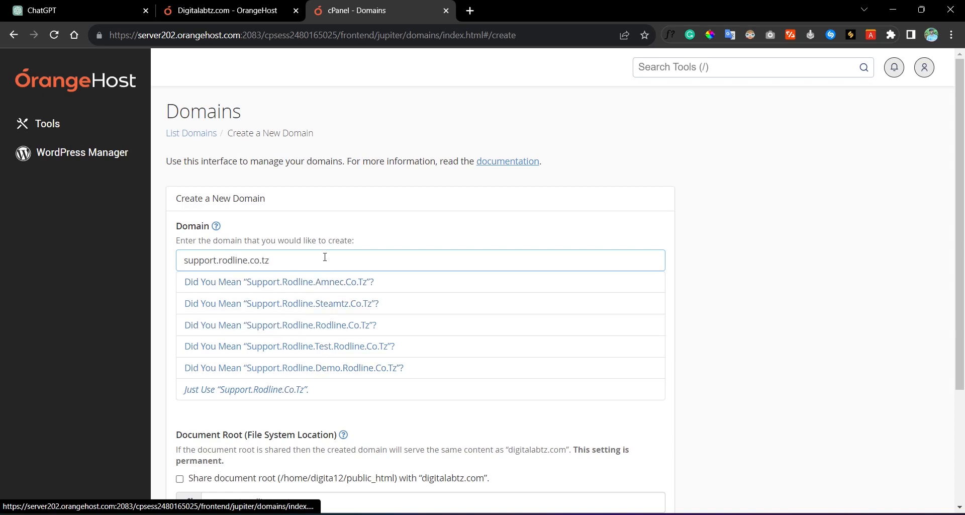
{"action": "left_click", "coordinate": [274, 389]}
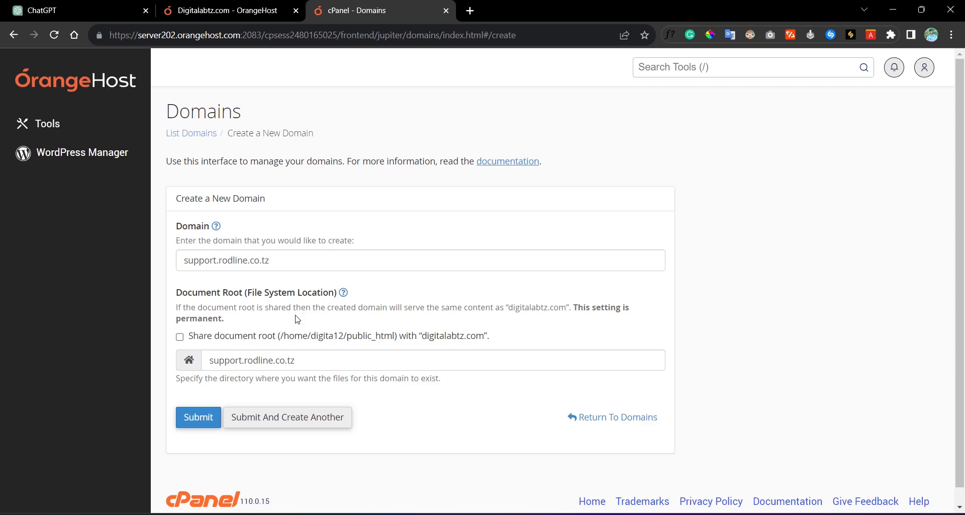
{"action": "left_click", "coordinate": [180, 338]}
{"action": "left_click", "coordinate": [180, 338]}
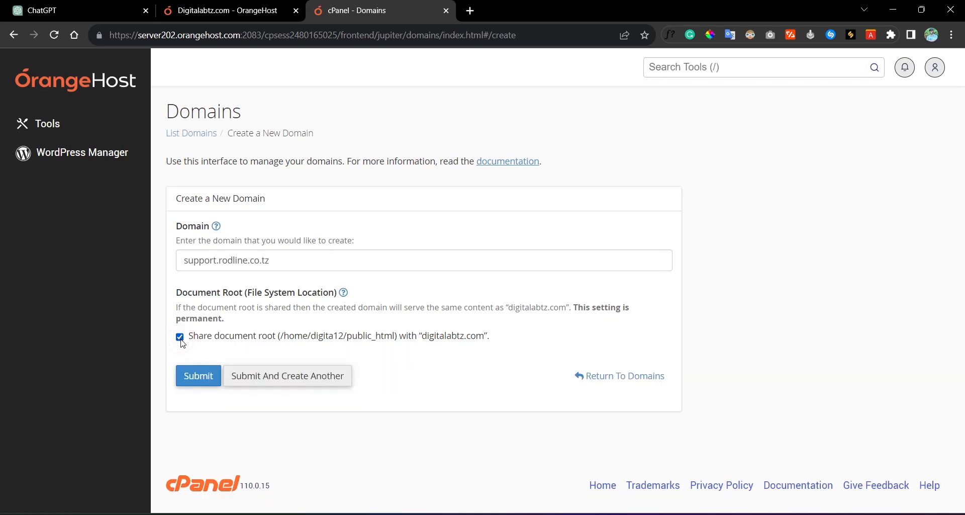
{"action": "left_click", "coordinate": [179, 337]}
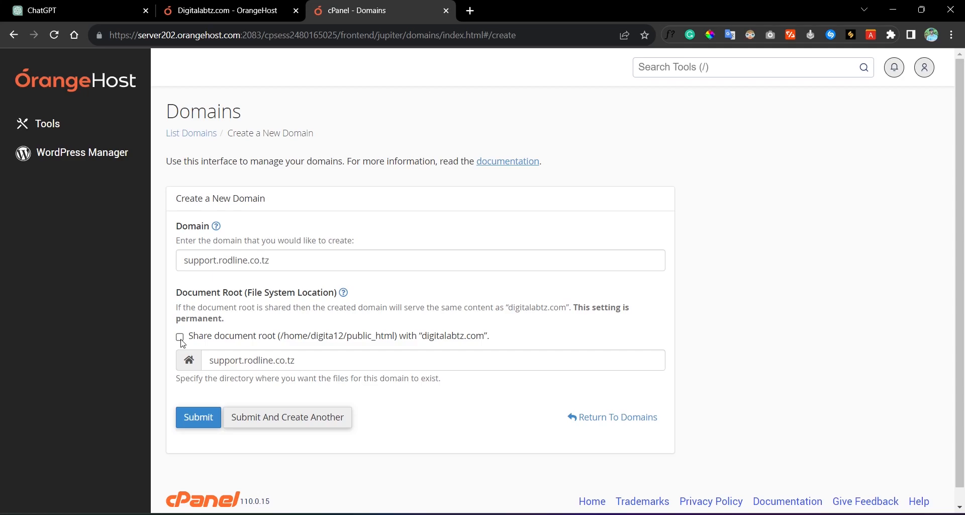
{"action": "left_click", "coordinate": [180, 336]}
{"action": "left_click", "coordinate": [180, 337]}
{"action": "left_click", "coordinate": [180, 336]}
{"action": "left_click", "coordinate": [180, 336]}
{"action": "left_click", "coordinate": [253, 362]}
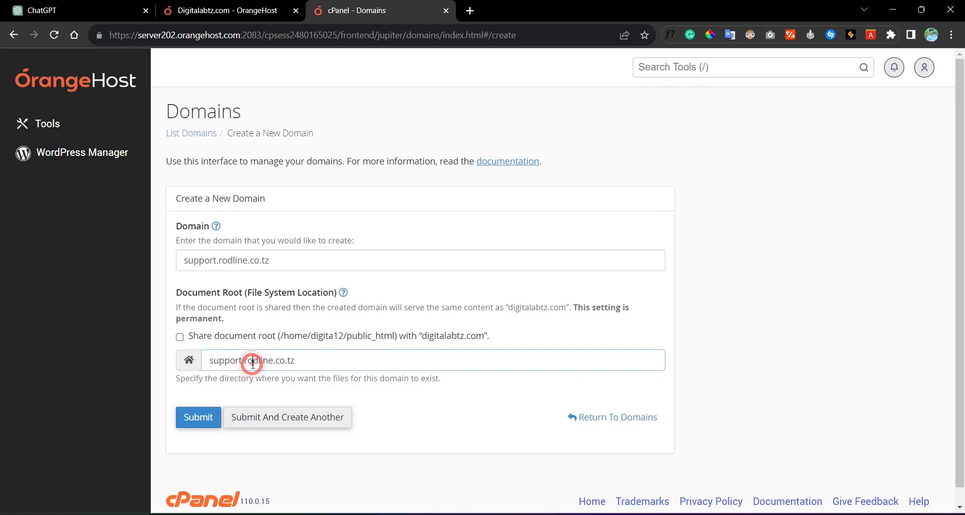
{"action": "left_click", "coordinate": [308, 361]}
{"action": "left_click", "coordinate": [180, 336]}
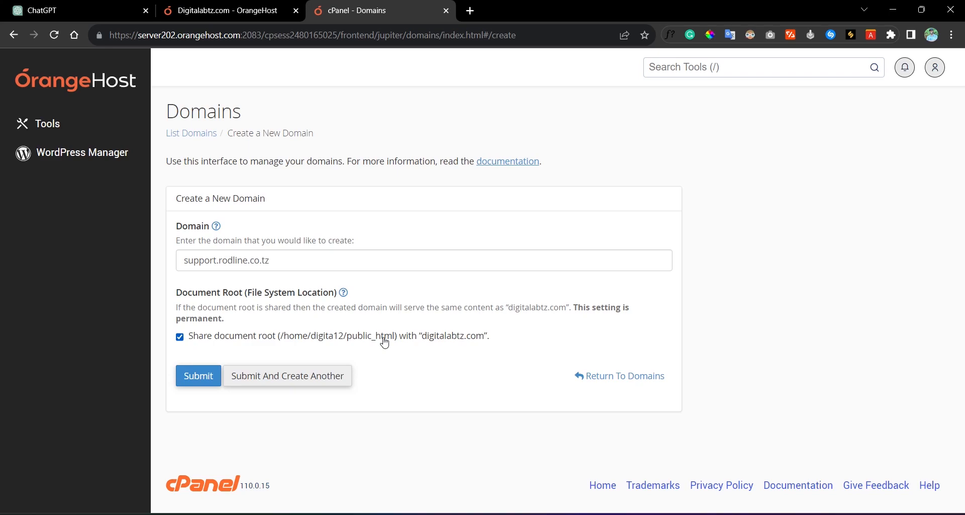
Try to create the domain with its own document root, support.rodline.co.tz, instead of sharing the one of digitalabtz.com.
{"action": "left_click", "coordinate": [179, 337]}
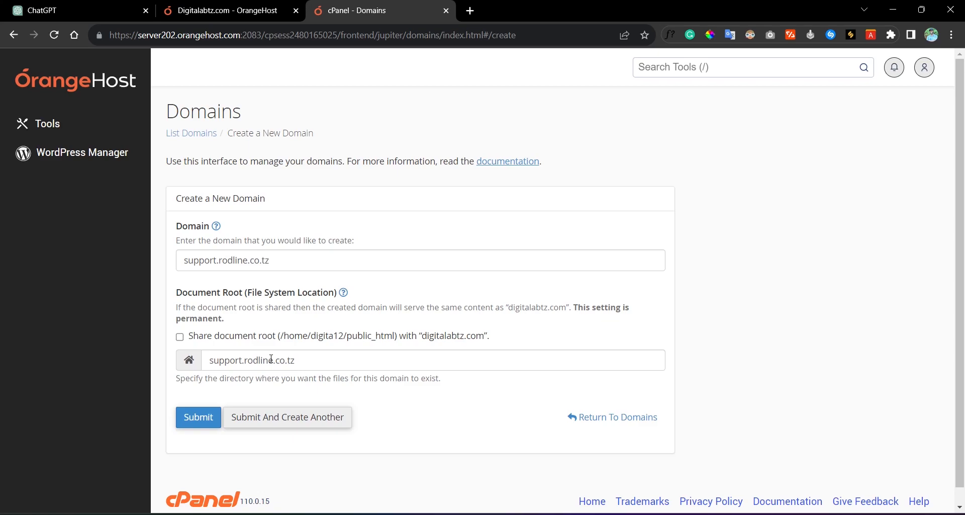
{"action": "left_click", "coordinate": [210, 417]}
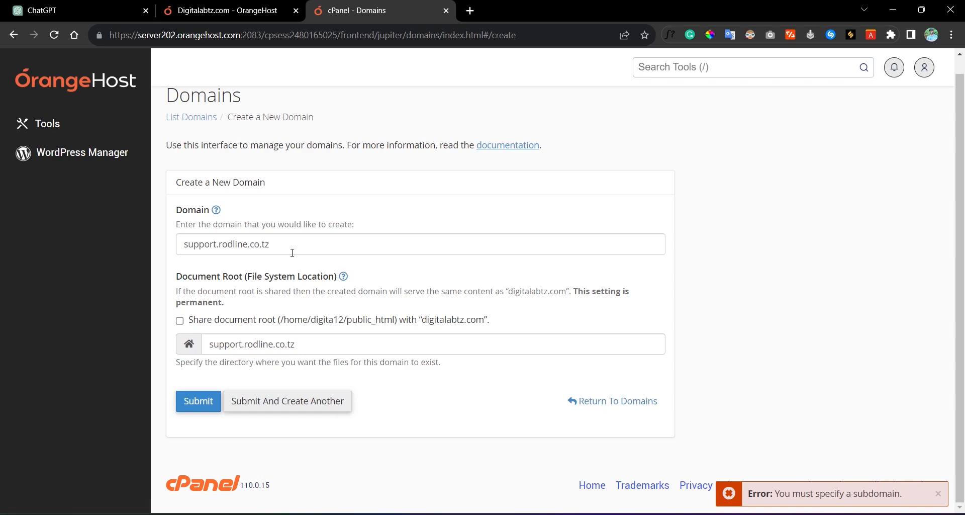
Share the document root with digitalabtz.com and submit the new support.rodline.co.tz domain.
{"action": "left_click", "coordinate": [179, 320]}
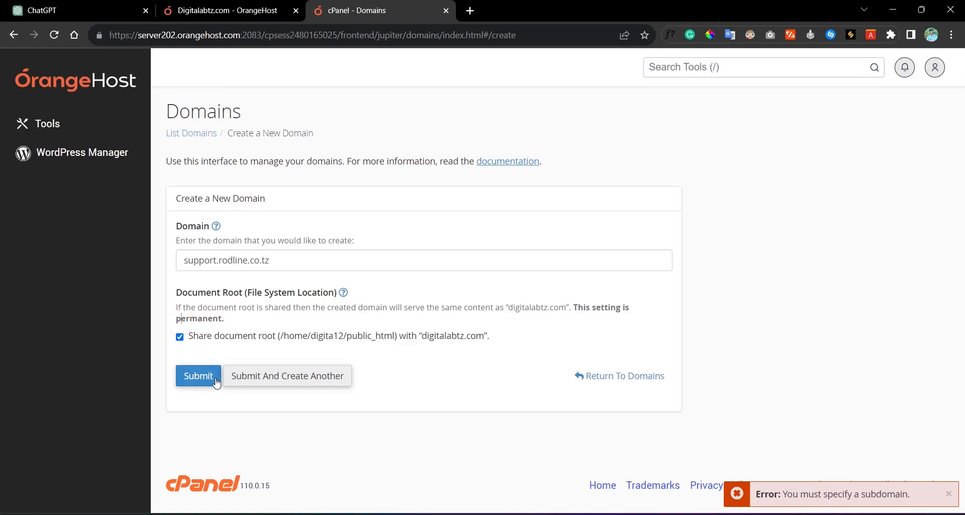
{"action": "left_click", "coordinate": [198, 374]}
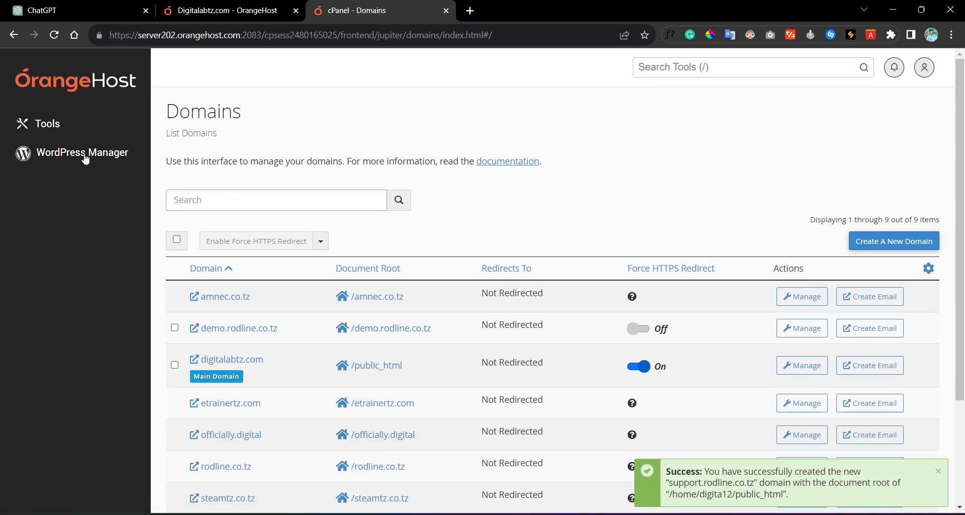
Review the domain list, return to the cPanel tools and open File Manager from the Files section.
{"action": "scroll", "coordinate": [417, 311], "scroll_direction": "down", "scroll_amount": 3}
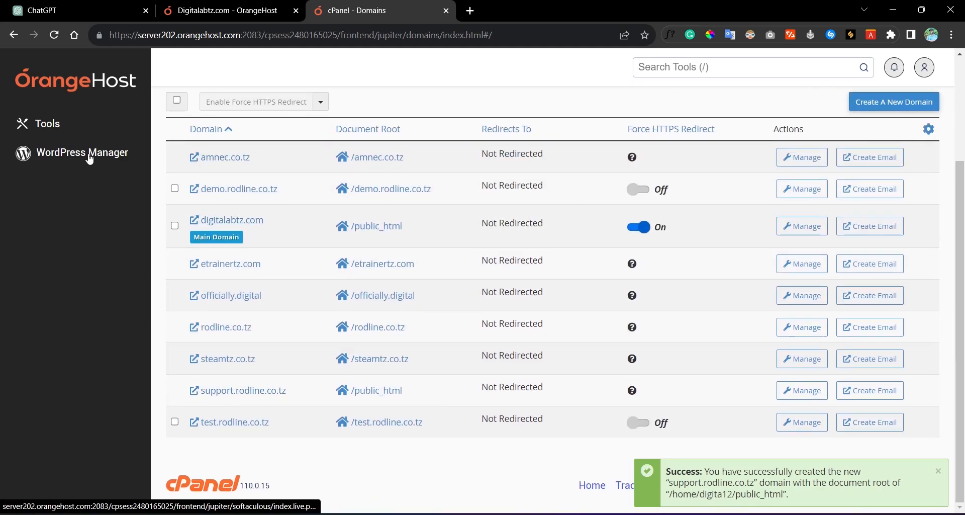
{"action": "left_click", "coordinate": [40, 126]}
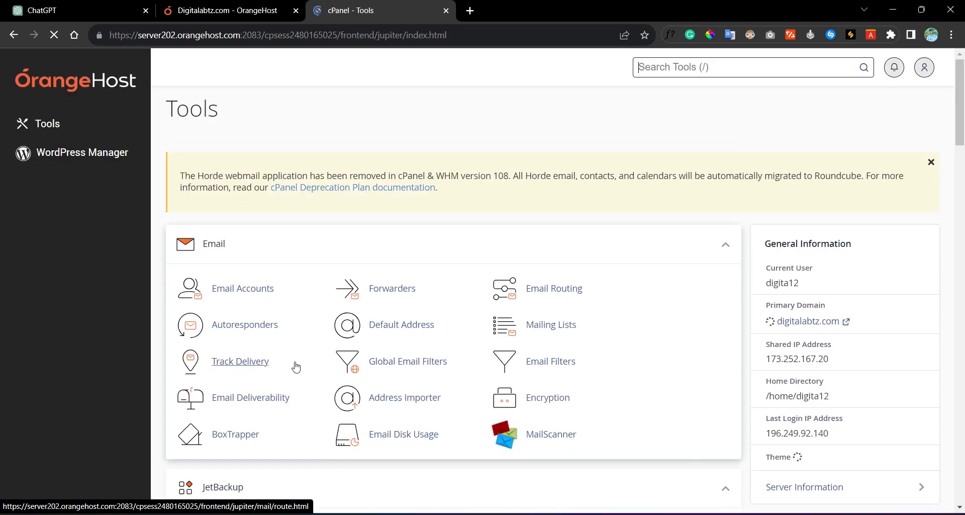
{"action": "scroll", "coordinate": [295, 367], "scroll_direction": "down", "scroll_amount": 9}
{"action": "scroll", "coordinate": [295, 367], "scroll_direction": "down", "scroll_amount": 4}
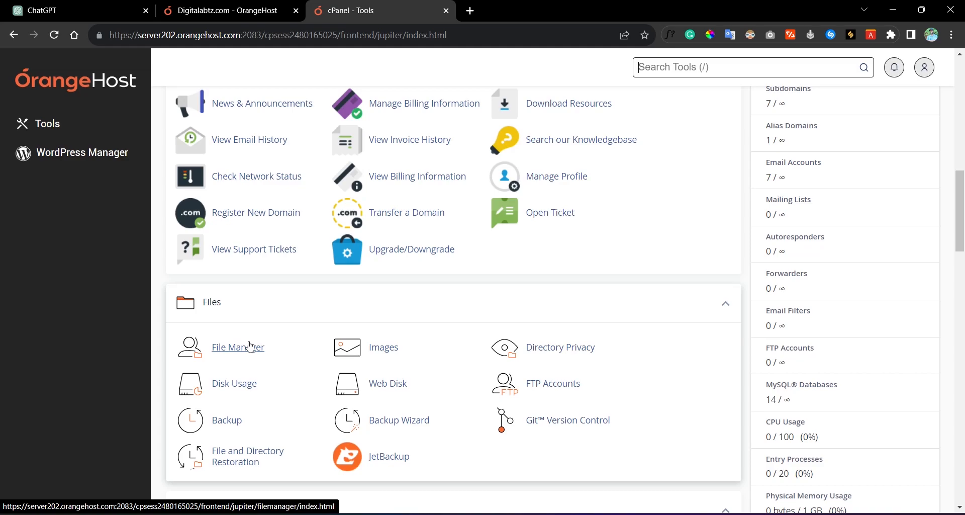
{"action": "left_click", "coordinate": [249, 347]}
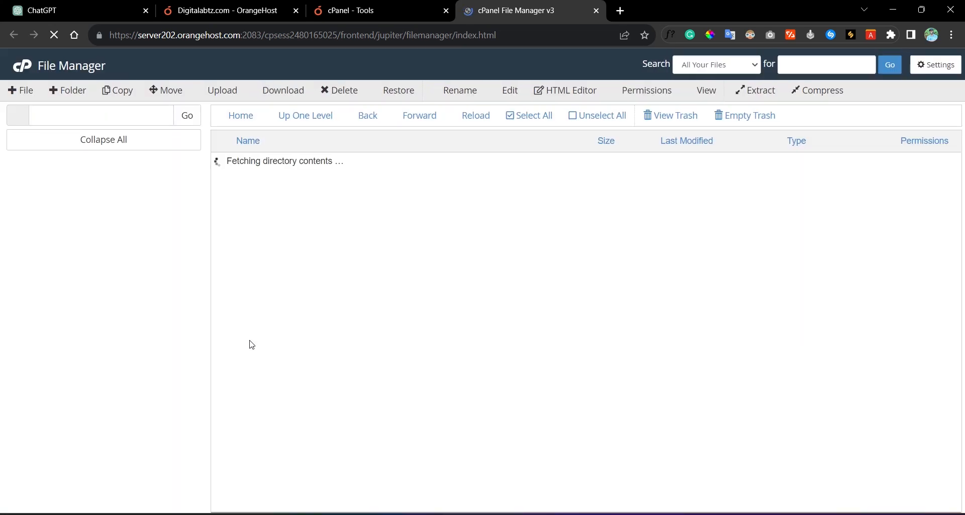
Look through the domain folders in the home directory and open public_html to examine its files.
{"action": "scroll", "coordinate": [252, 344], "scroll_direction": "down", "scroll_amount": 1}
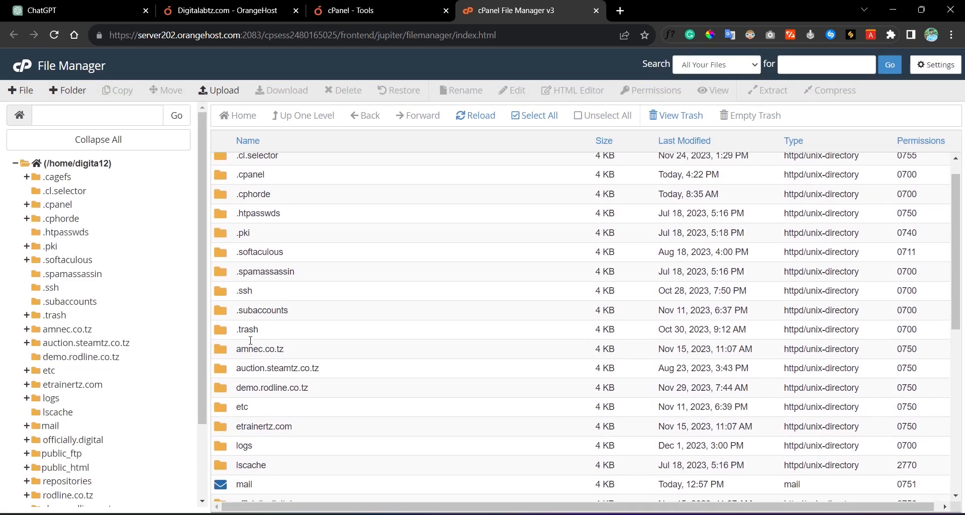
{"action": "scroll", "coordinate": [281, 366], "scroll_direction": "up", "scroll_amount": 1}
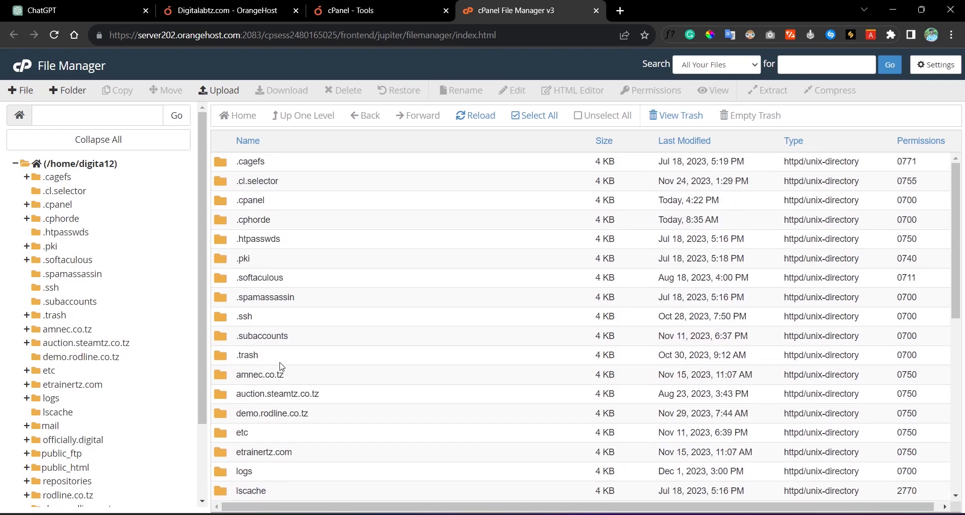
{"action": "scroll", "coordinate": [281, 365], "scroll_direction": "down", "scroll_amount": 1}
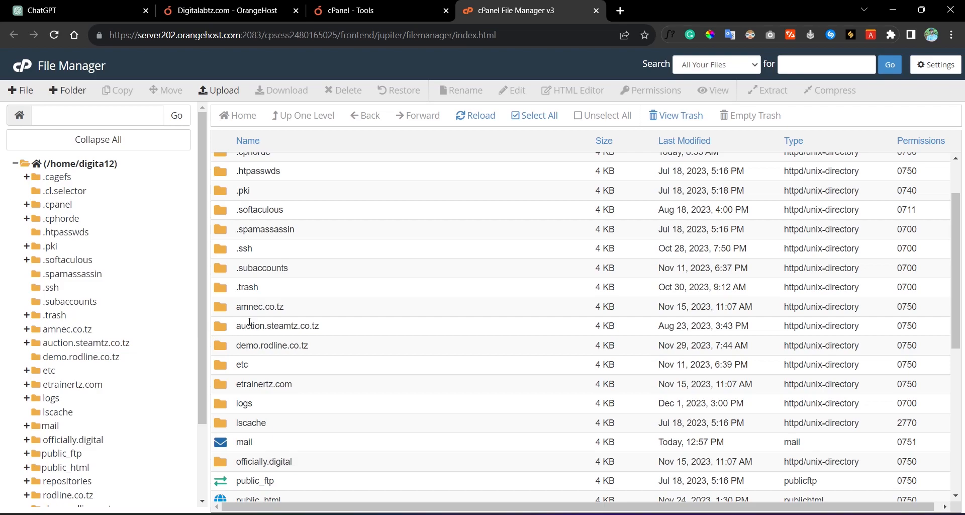
{"action": "scroll", "coordinate": [337, 314], "scroll_direction": "up", "scroll_amount": 2}
{"action": "scroll", "coordinate": [337, 314], "scroll_direction": "down", "scroll_amount": 1}
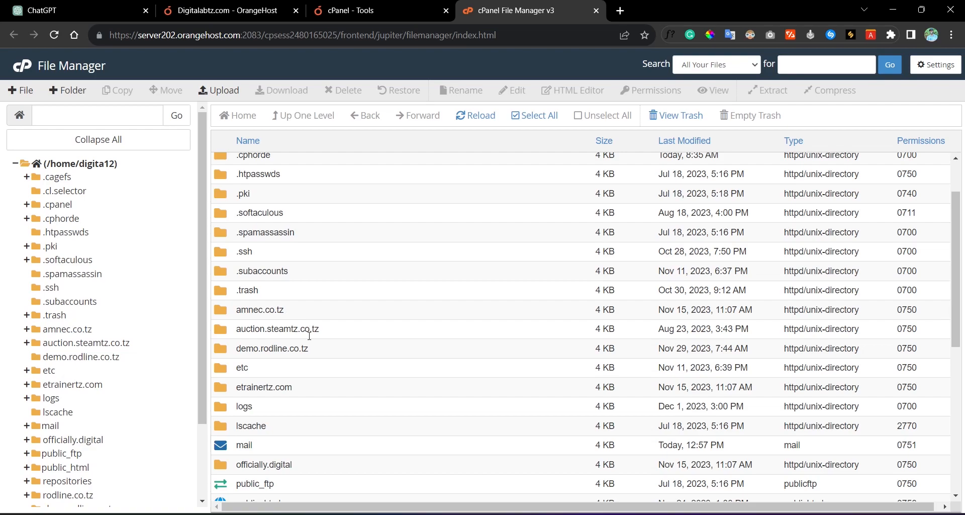
{"action": "scroll", "coordinate": [309, 351], "scroll_direction": "down", "scroll_amount": 1}
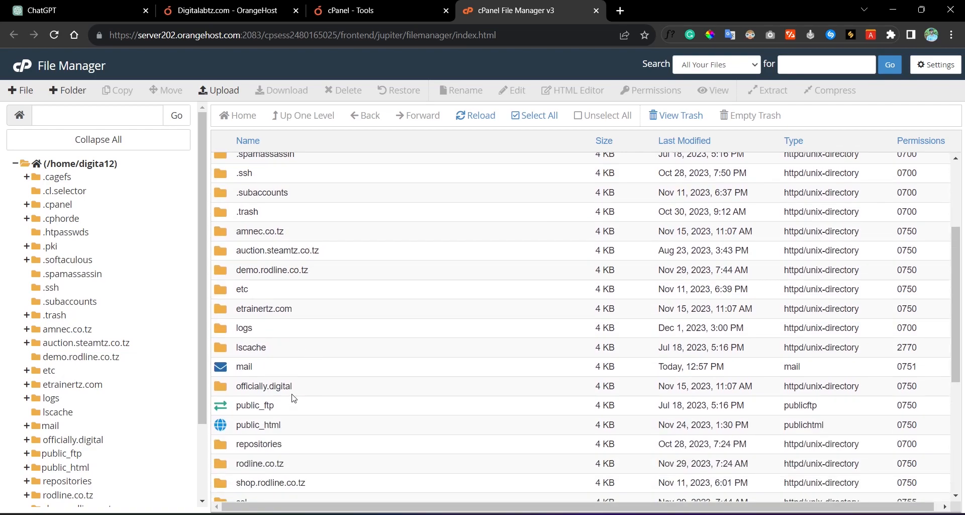
{"action": "scroll", "coordinate": [292, 390], "scroll_direction": "down", "scroll_amount": 1}
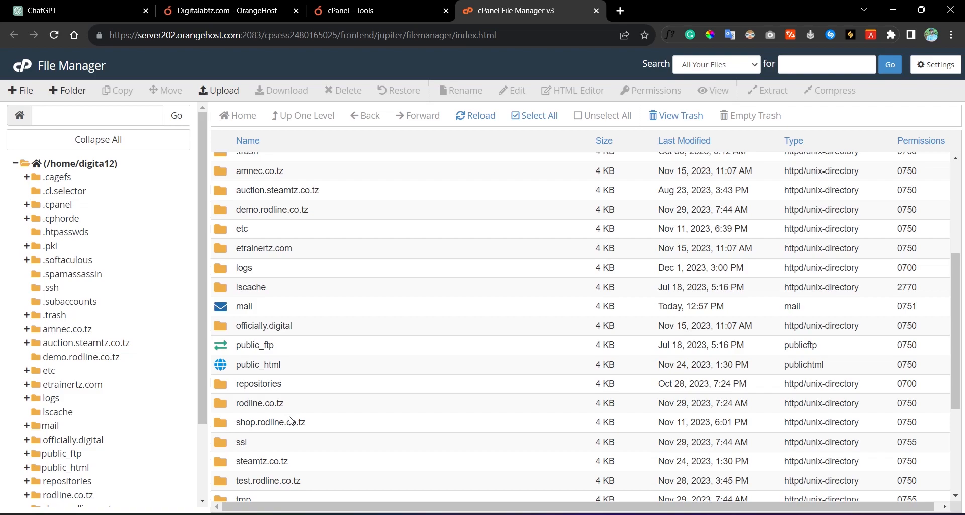
{"action": "scroll", "coordinate": [330, 429], "scroll_direction": "down", "scroll_amount": 2}
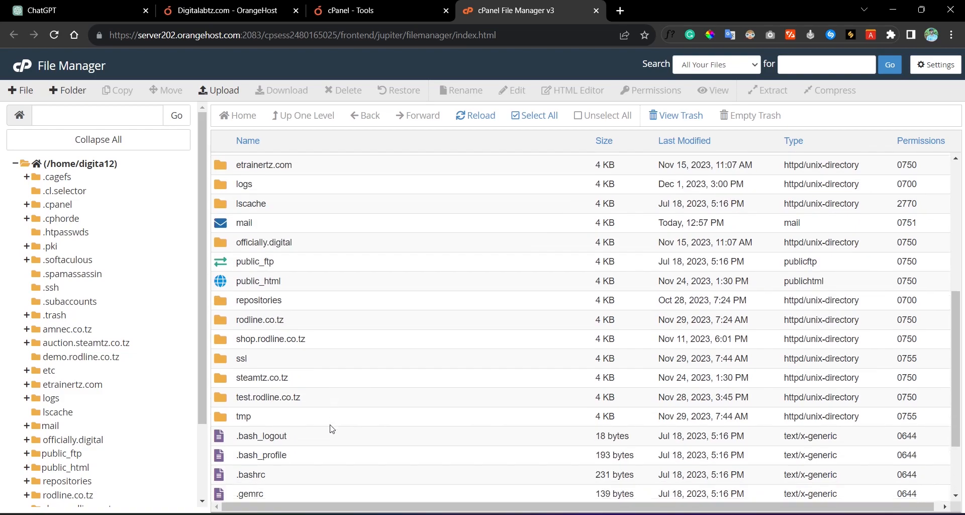
{"action": "double_click", "coordinate": [353, 284]}
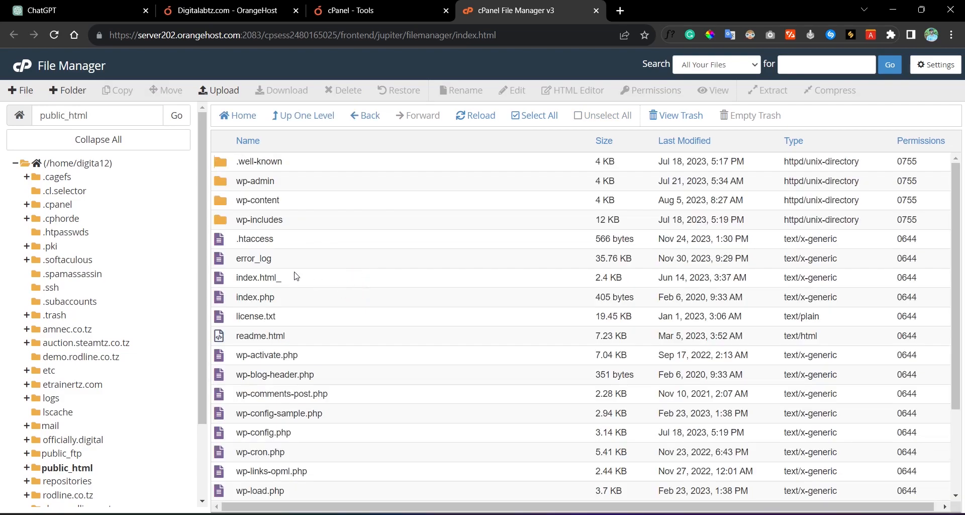
{"action": "scroll", "coordinate": [303, 252], "scroll_direction": "down", "scroll_amount": 3}
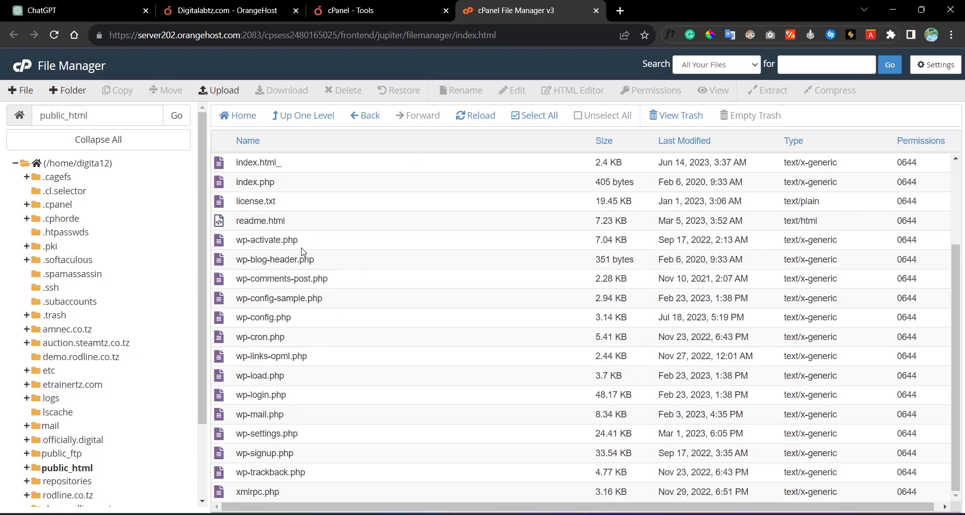
Find the demo.rodline.co.tz folder in the directory tree and open it to view its contents.
{"action": "scroll", "coordinate": [104, 387], "scroll_direction": "down", "scroll_amount": 2}
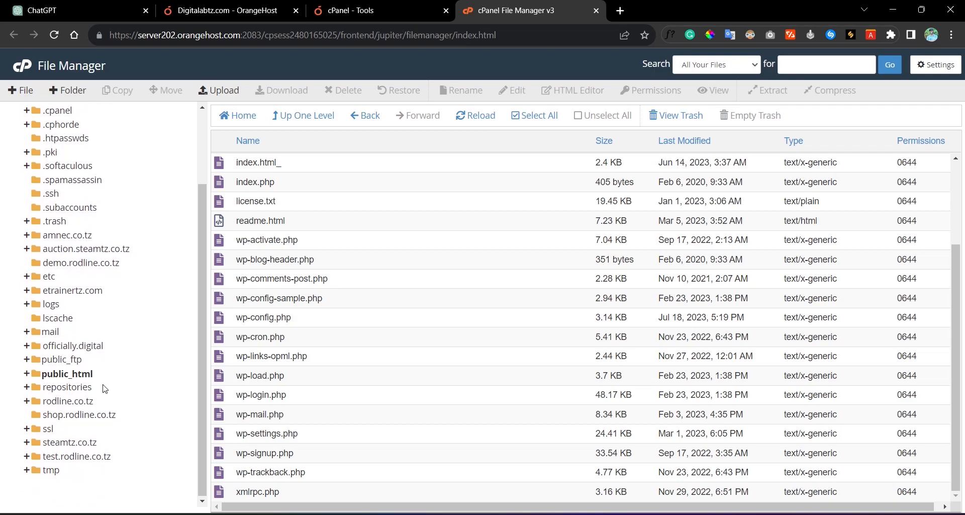
{"action": "scroll", "coordinate": [104, 387], "scroll_direction": "up", "scroll_amount": 2}
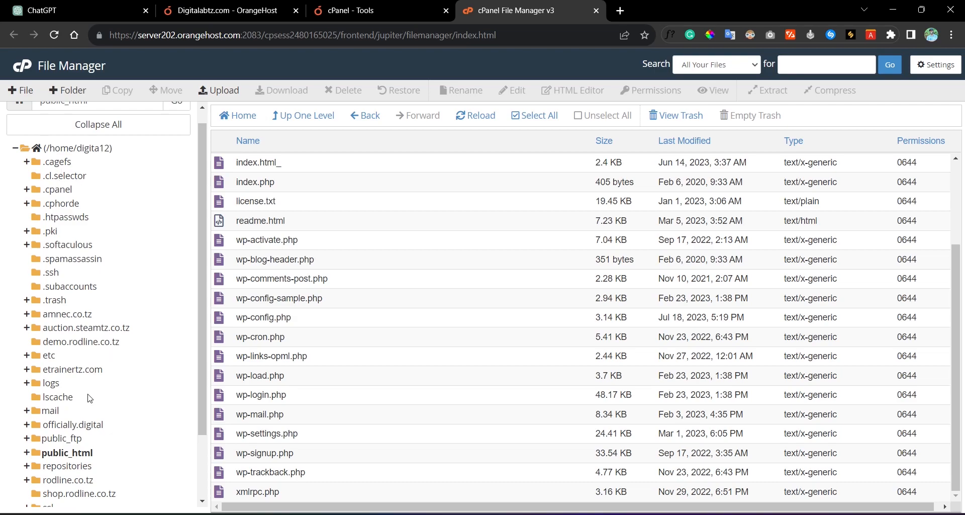
{"action": "left_click", "coordinate": [95, 343]}
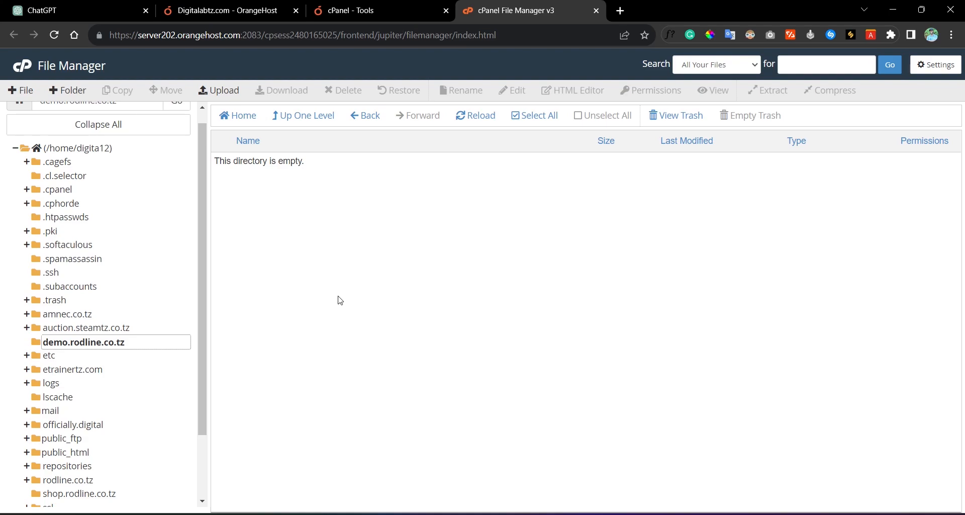
{"action": "left_click", "coordinate": [484, 242]}
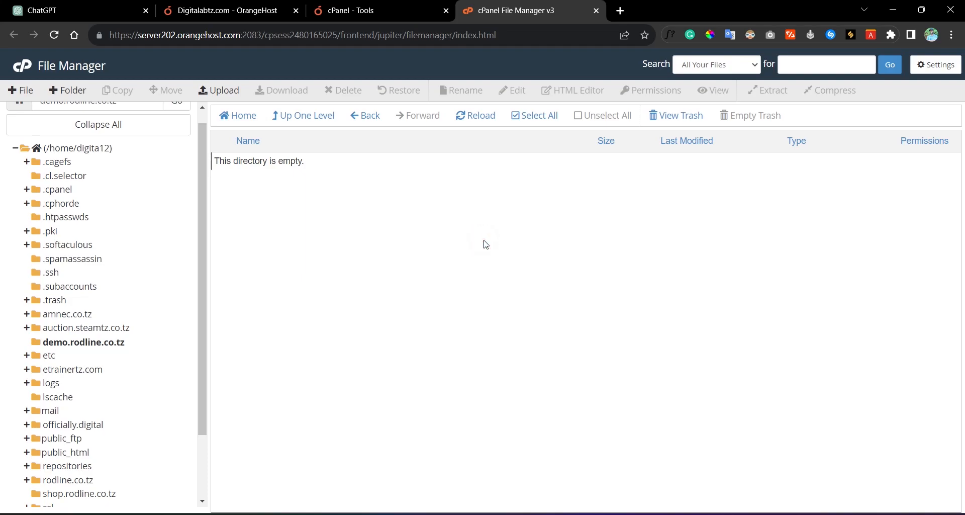
Go back to the cPanel tools and start a fresh WordPress installation from the WordPress Manager.
{"action": "left_click", "coordinate": [17, 71]}
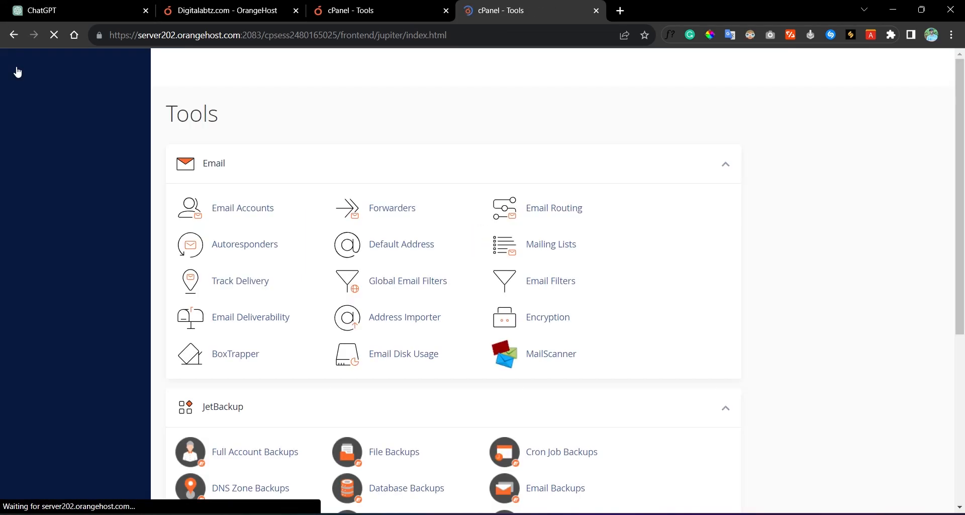
{"action": "left_click", "coordinate": [84, 154]}
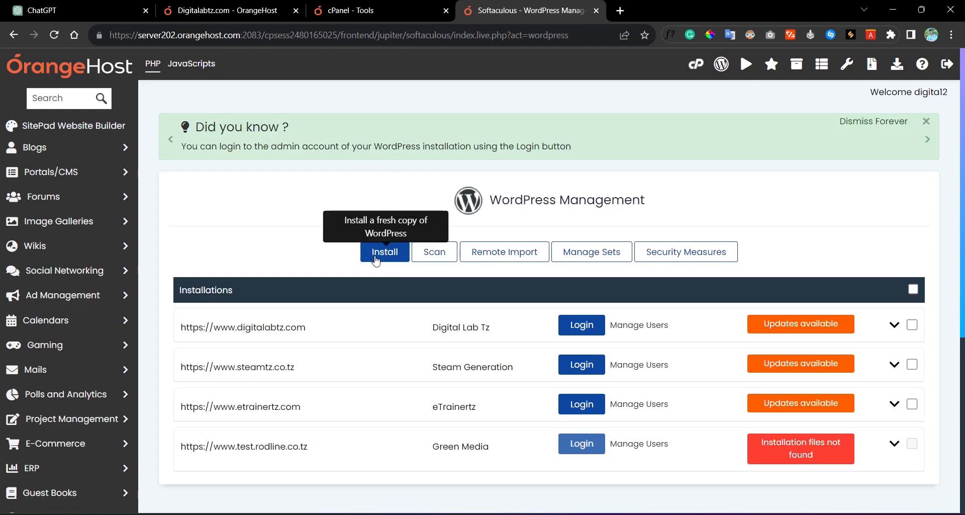
{"action": "left_click", "coordinate": [376, 257]}
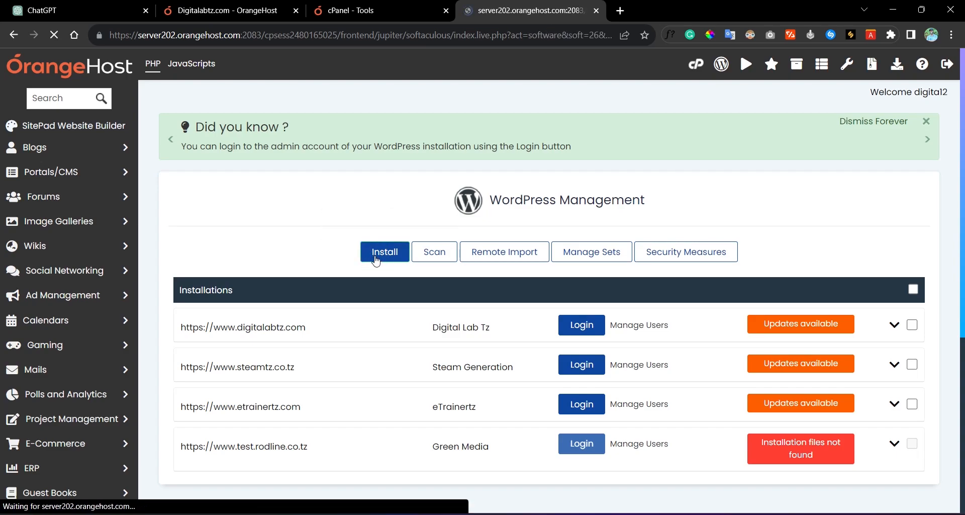
{"action": "scroll", "coordinate": [321, 287], "scroll_direction": "down", "scroll_amount": 2}
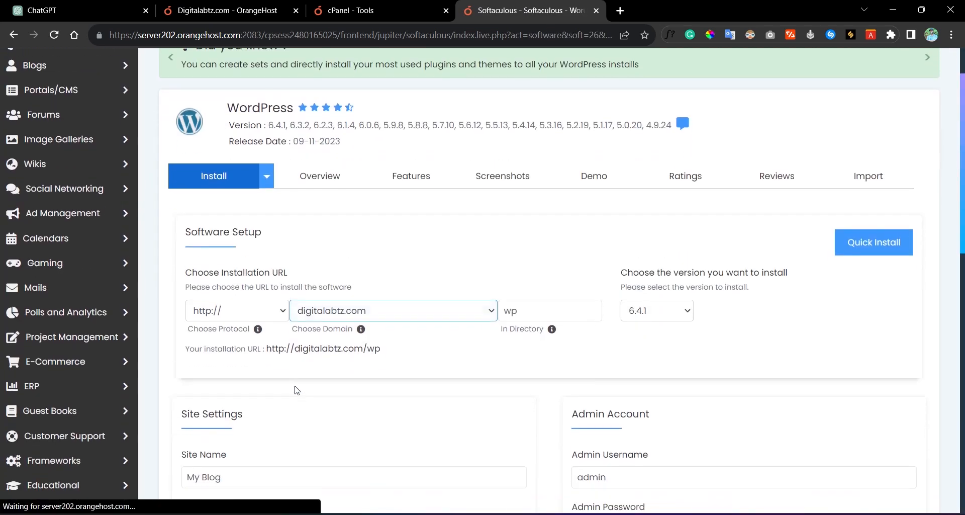
{"action": "left_click", "coordinate": [272, 308]}
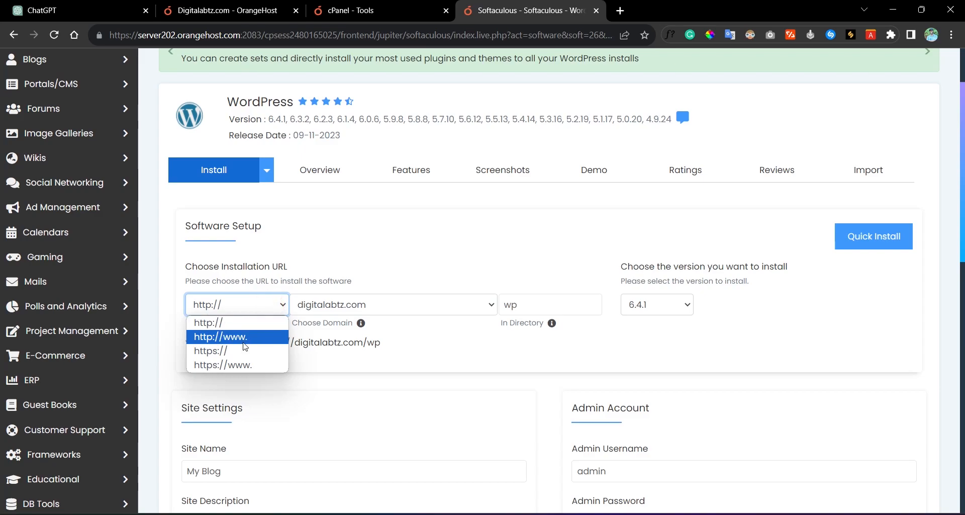
{"action": "left_click", "coordinate": [234, 350]}
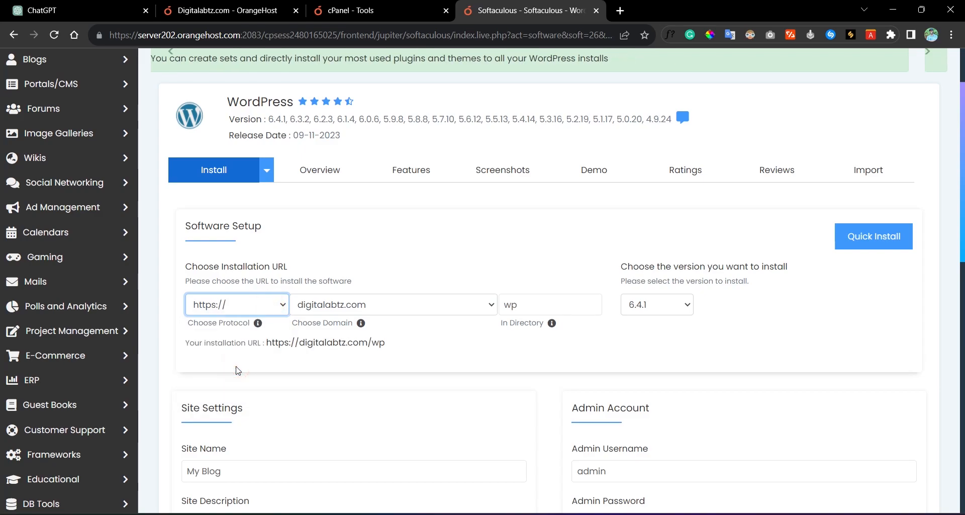
{"action": "left_click", "coordinate": [387, 314]}
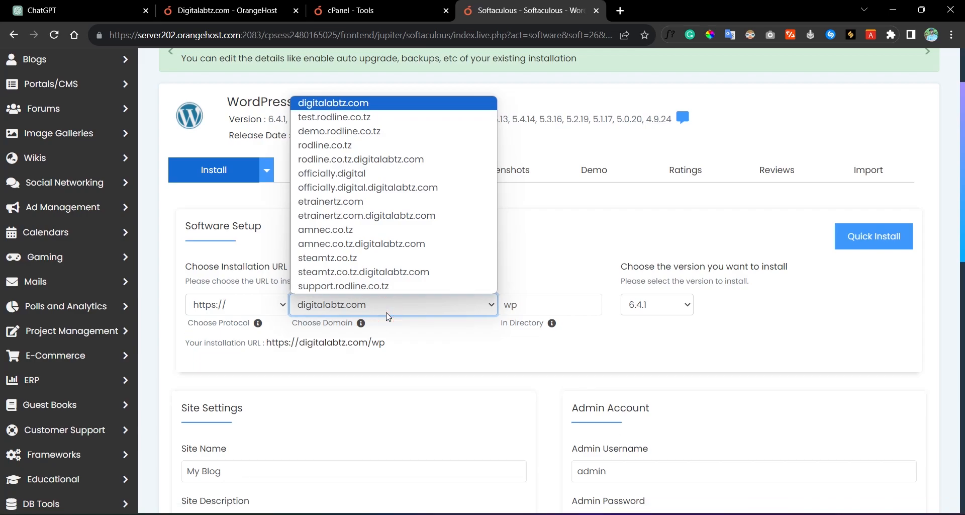
{"action": "left_click", "coordinate": [392, 286]}
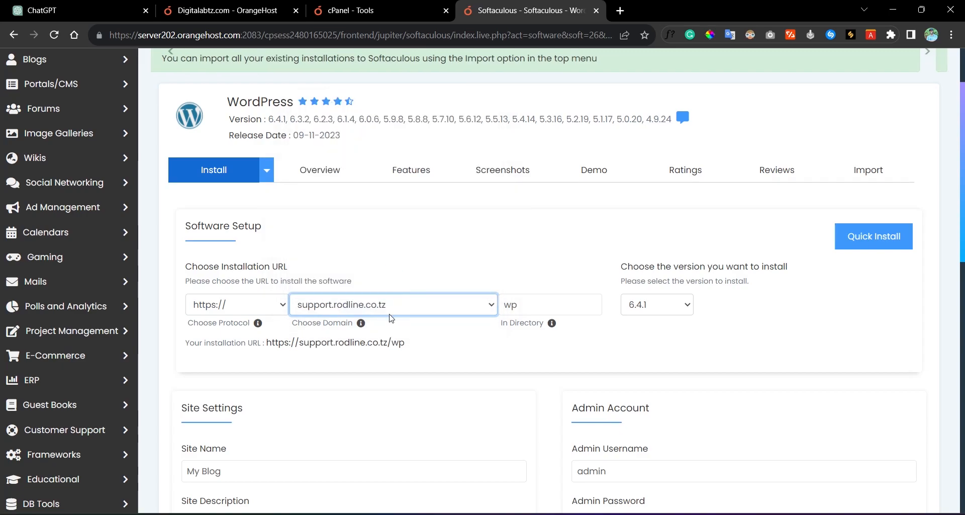
{"action": "left_click", "coordinate": [524, 305]}
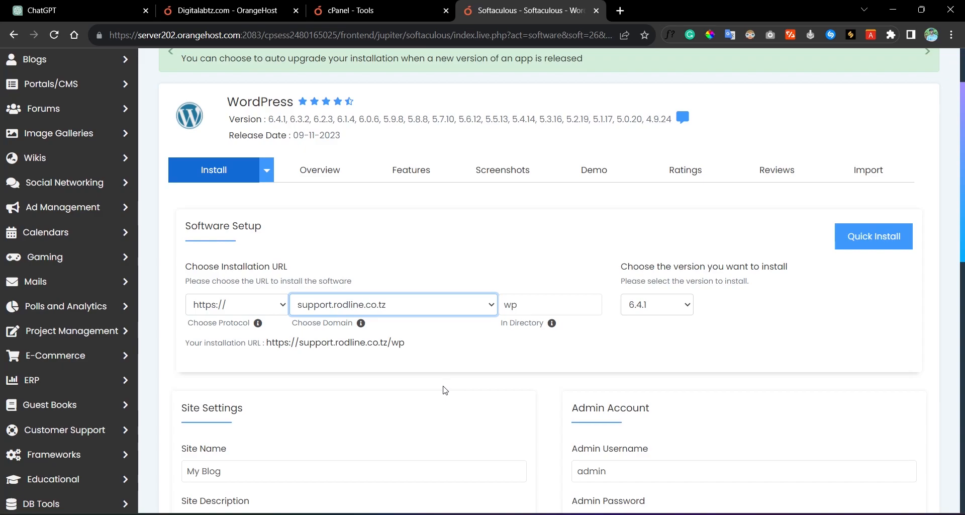
Return to the cPanel Tools page and look over its Databases, Files, Billing & Support and Email sections.
{"action": "left_click", "coordinate": [380, 6]}
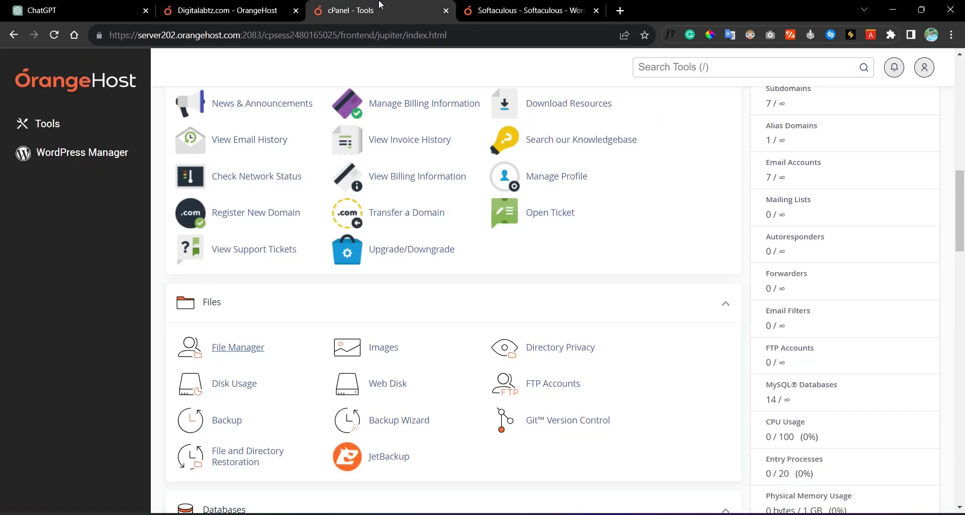
{"action": "scroll", "coordinate": [372, 245], "scroll_direction": "down", "scroll_amount": 3}
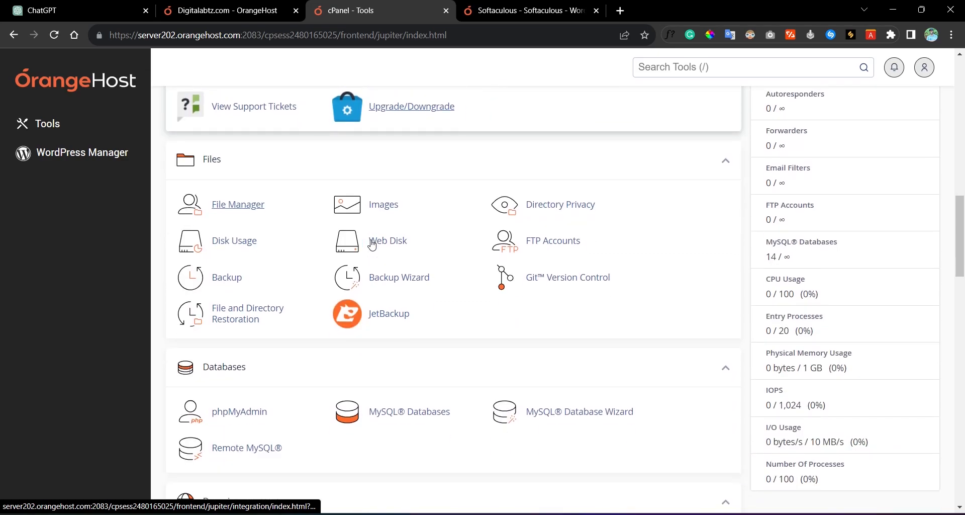
{"action": "scroll", "coordinate": [372, 245], "scroll_direction": "up", "scroll_amount": 4}
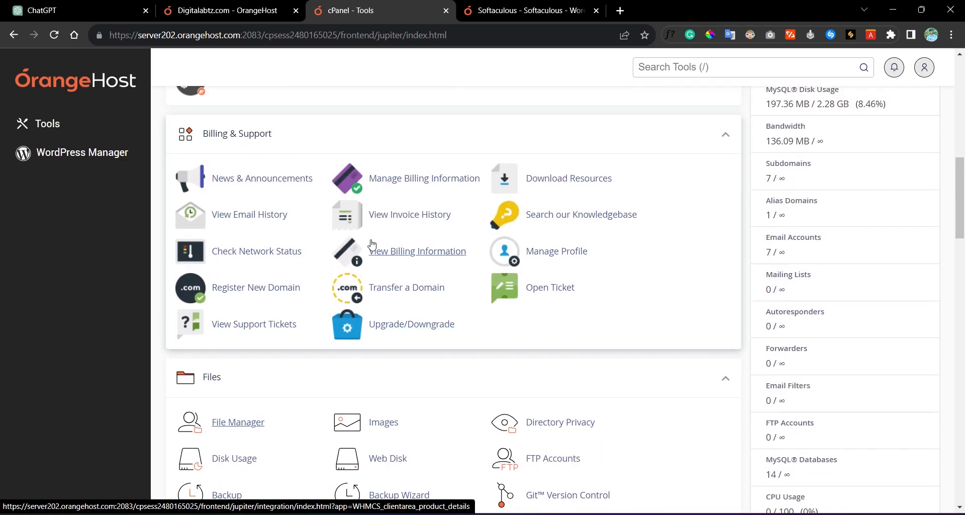
{"action": "scroll", "coordinate": [372, 244], "scroll_direction": "up", "scroll_amount": 12}
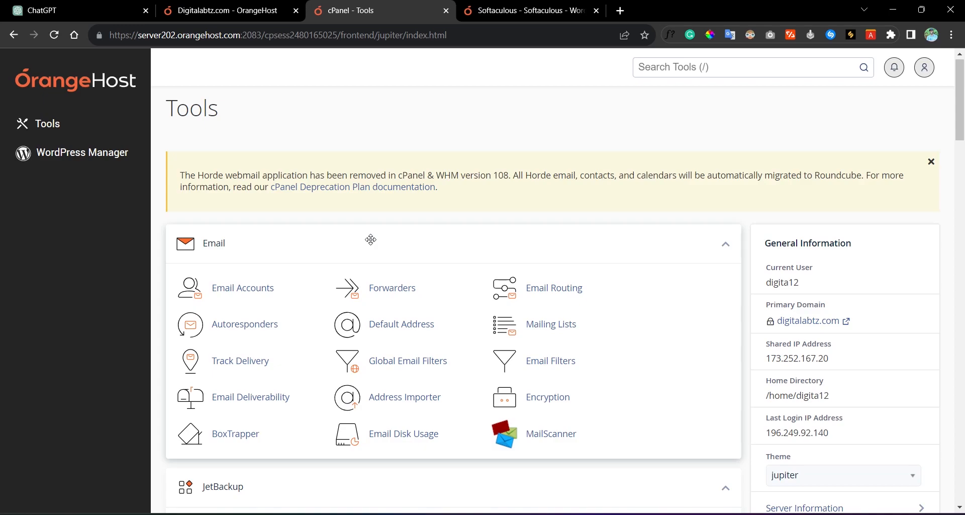
{"action": "scroll", "coordinate": [370, 239], "scroll_direction": "down", "scroll_amount": 1}
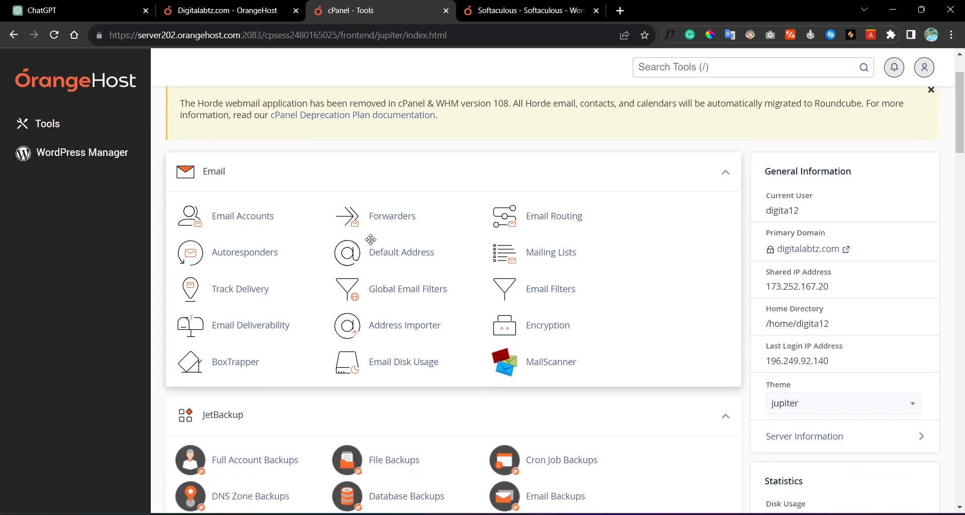
{"action": "scroll", "coordinate": [371, 240], "scroll_direction": "up", "scroll_amount": 1}
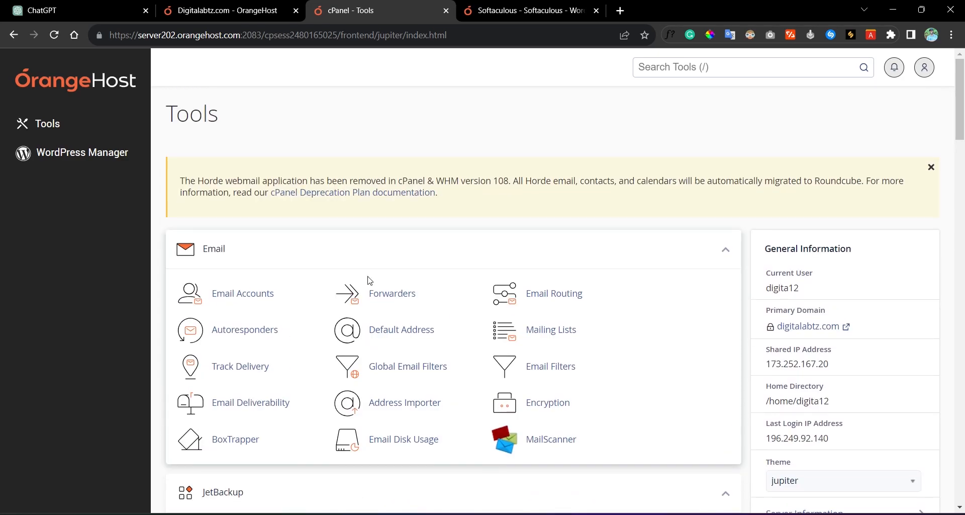